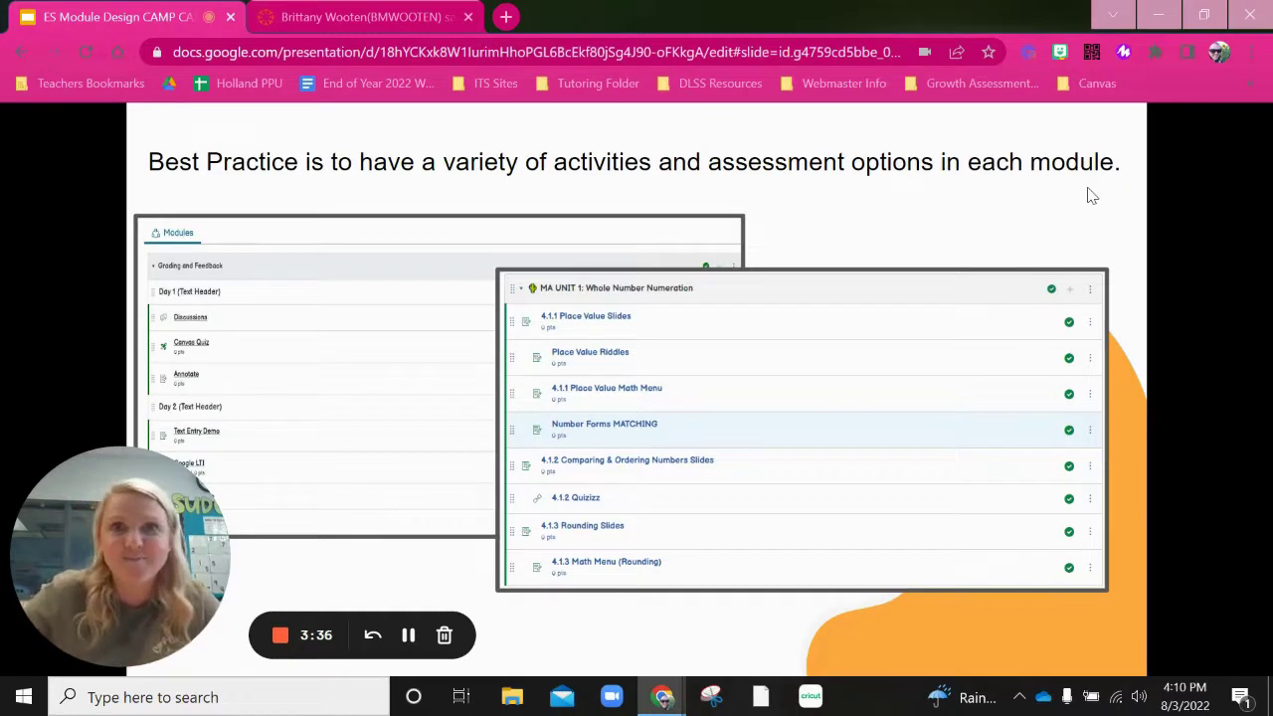
# Step: Page through the presentation from the activity variety slide, past the module organization slide, to the module creation demo slide
pyautogui.click(980, 240)
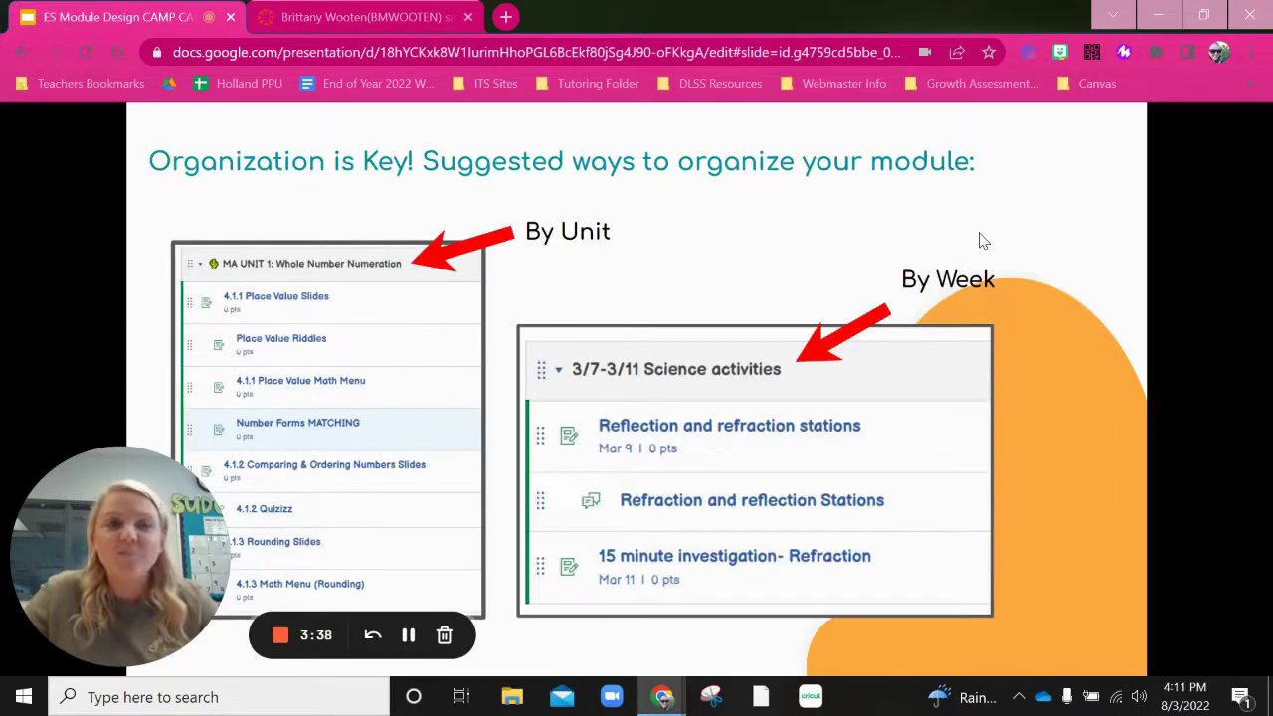
pyautogui.press('Left')
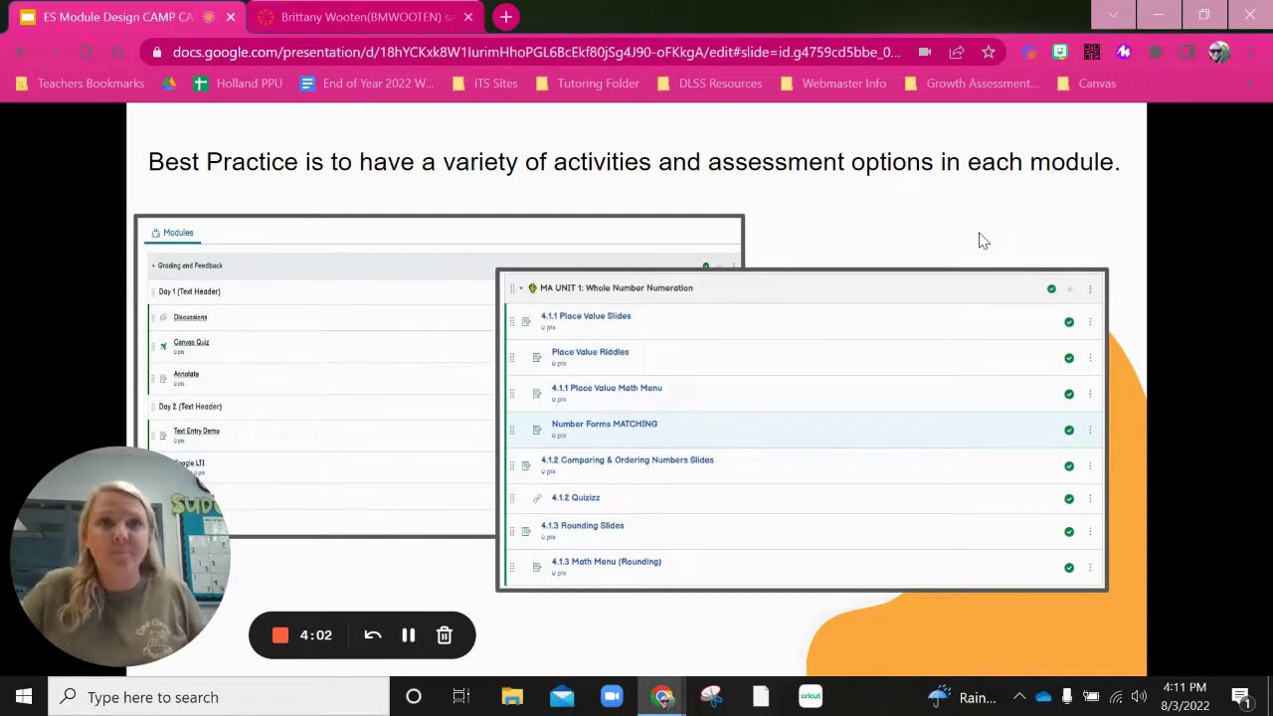
pyautogui.press('Right')
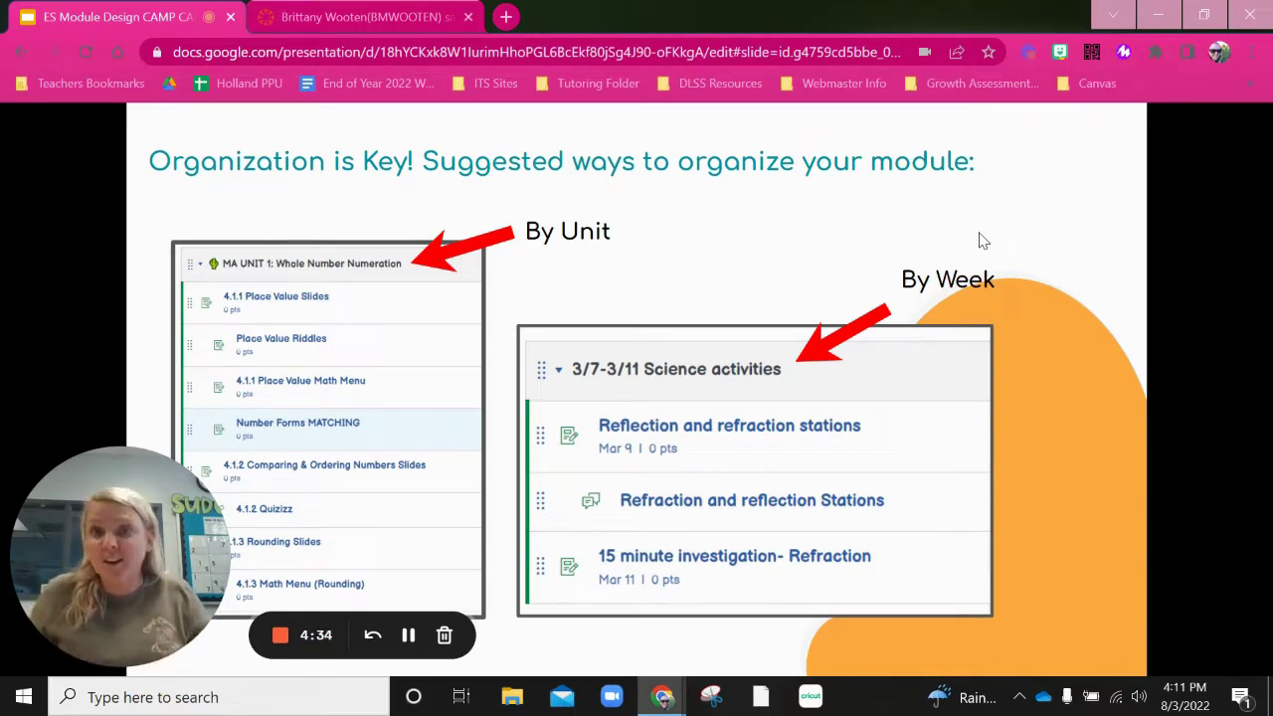
pyautogui.click(1018, 312)
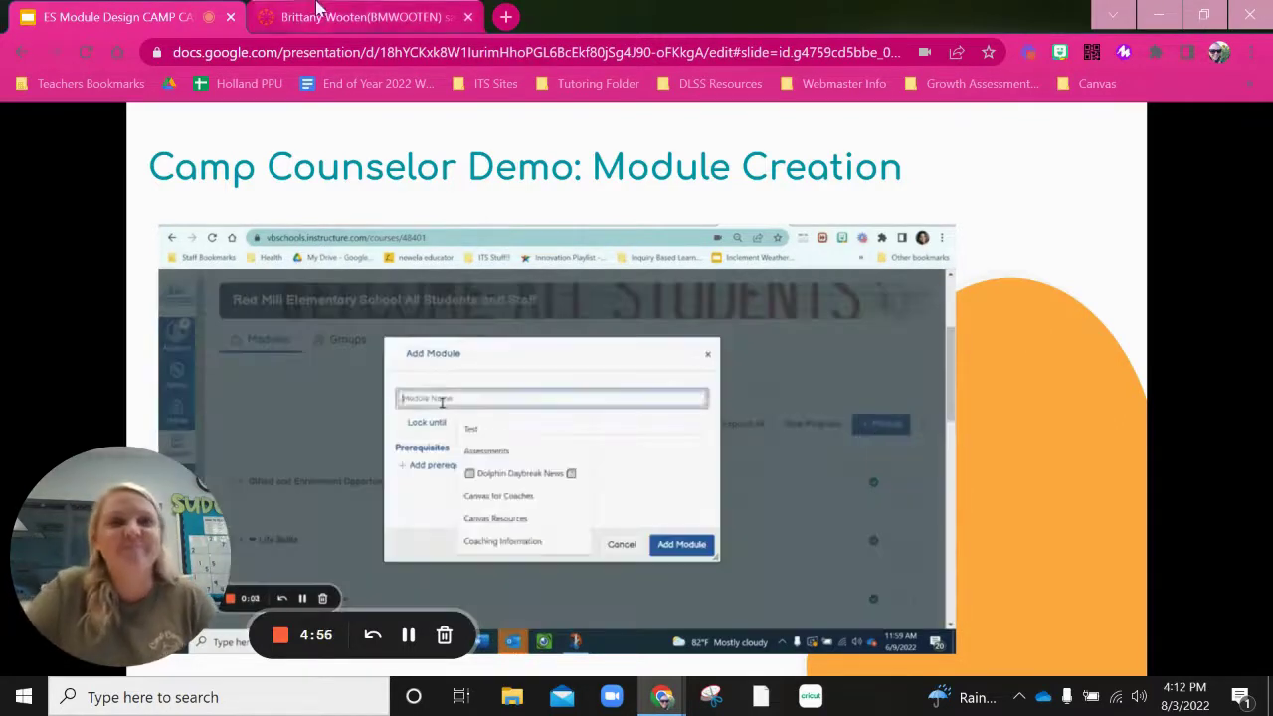
# Step: Switch to the Canvas sandbox course and open its list of modules
pyautogui.click(340, 13)
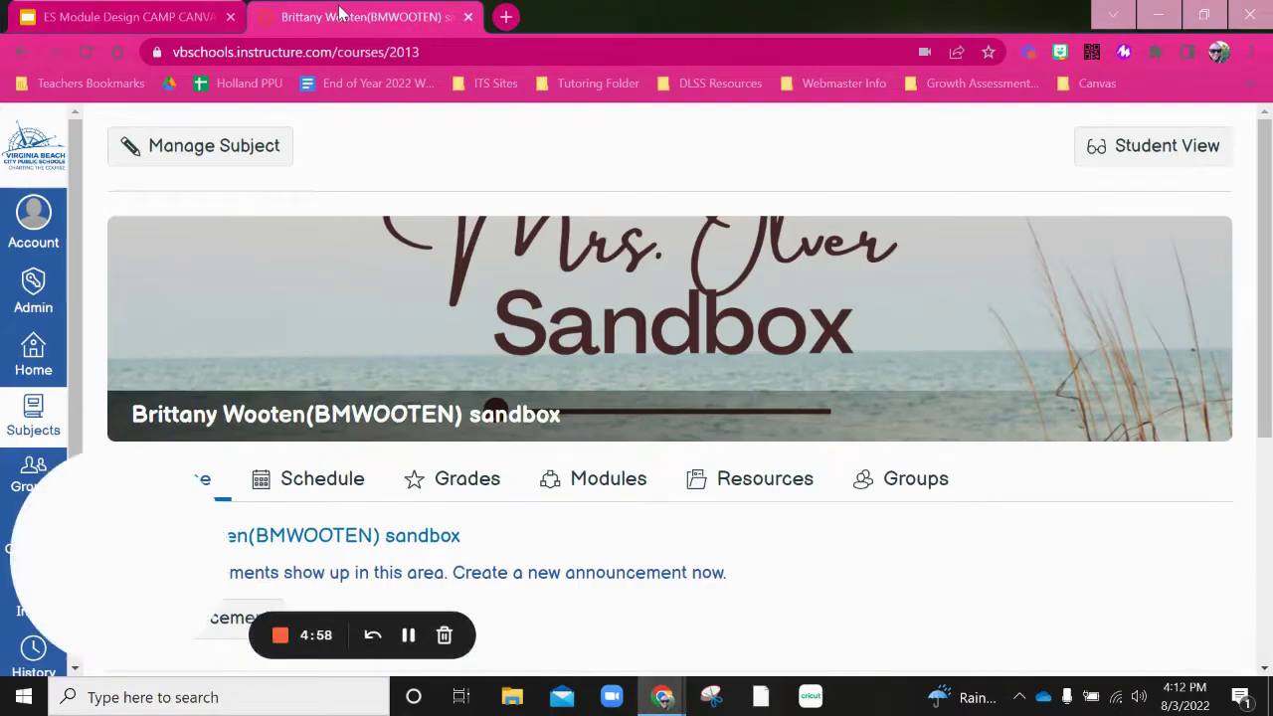
pyautogui.scroll(-1, 1085, 307)
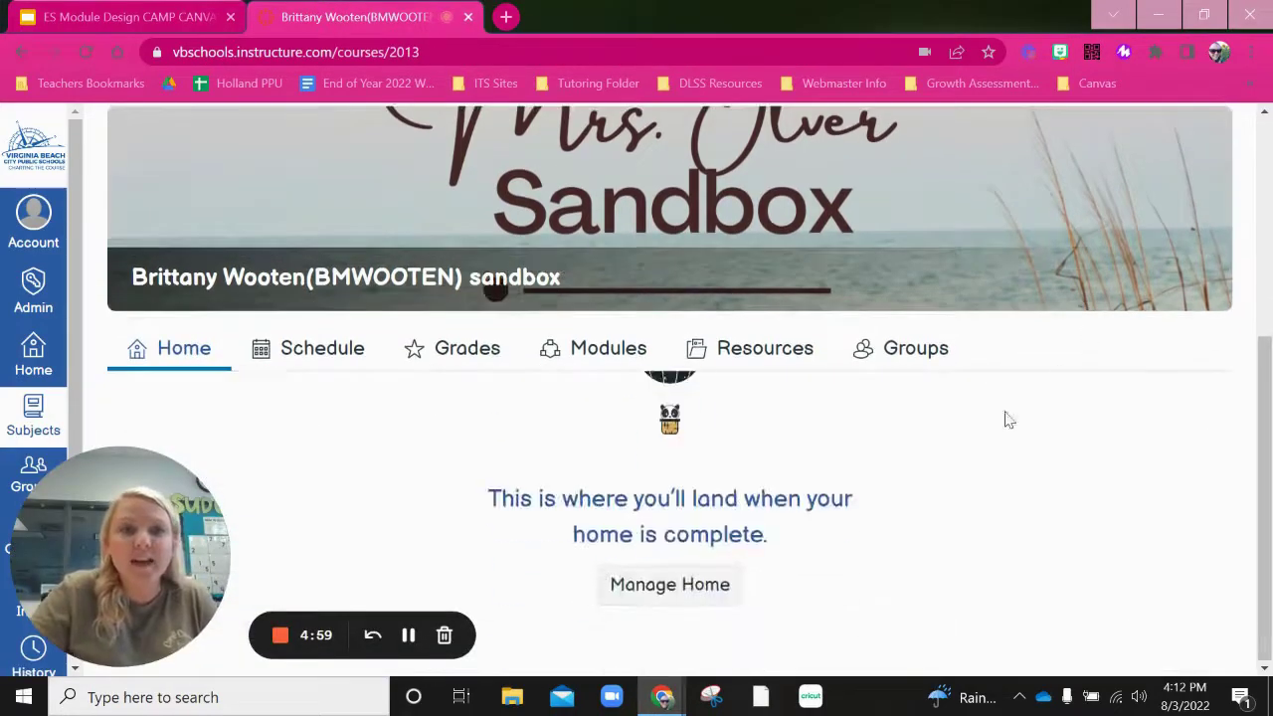
pyautogui.scroll(1, 984, 467)
pyautogui.scroll(-1, 447, 464)
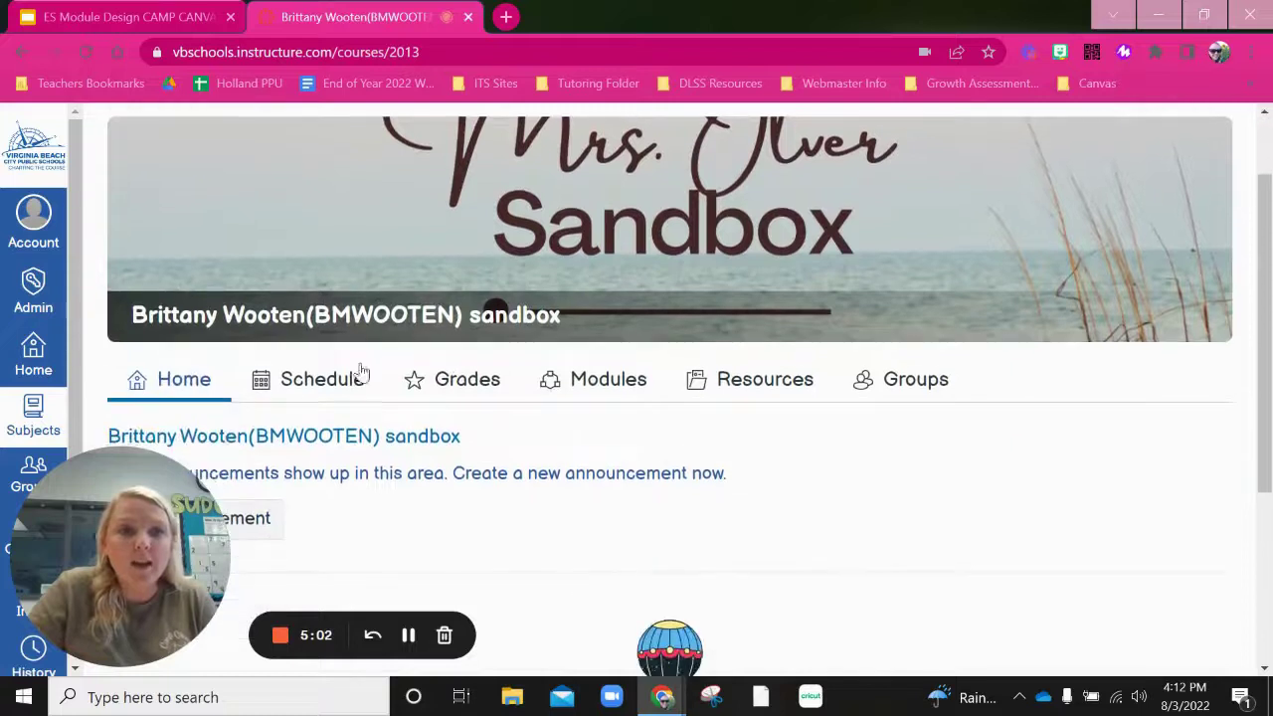
pyautogui.click(601, 376)
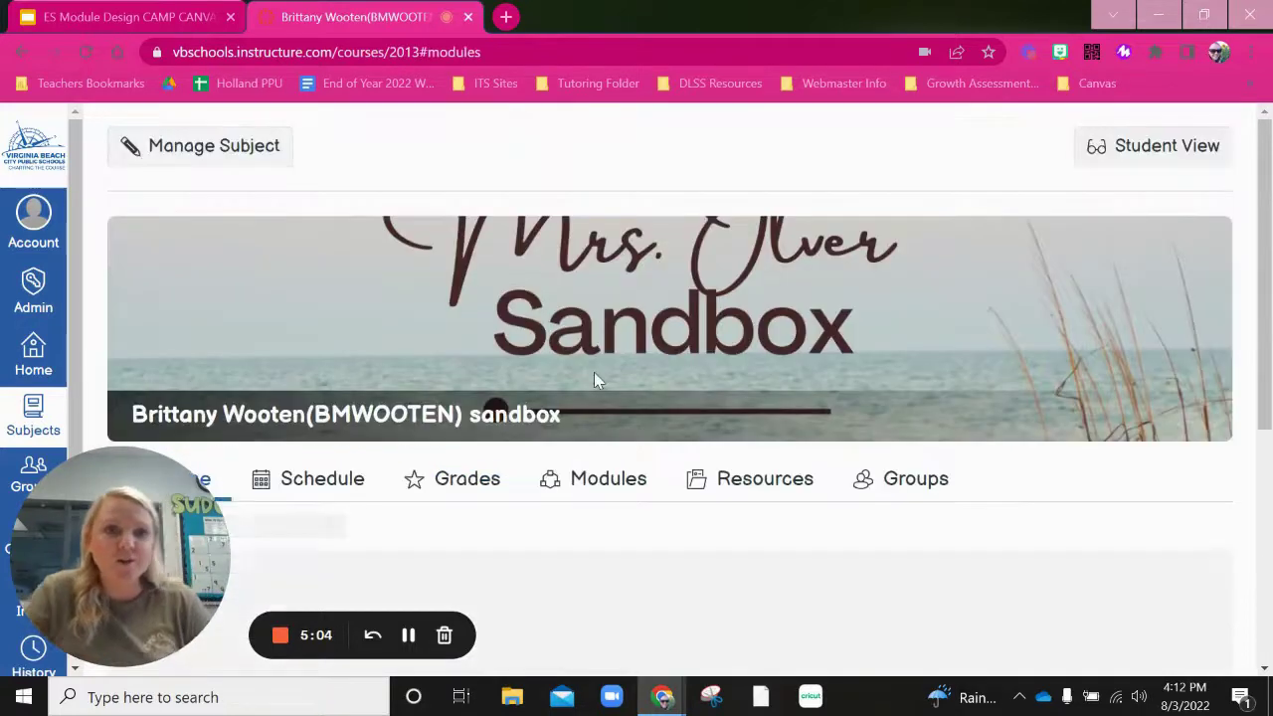
pyautogui.scroll(-1, 777, 453)
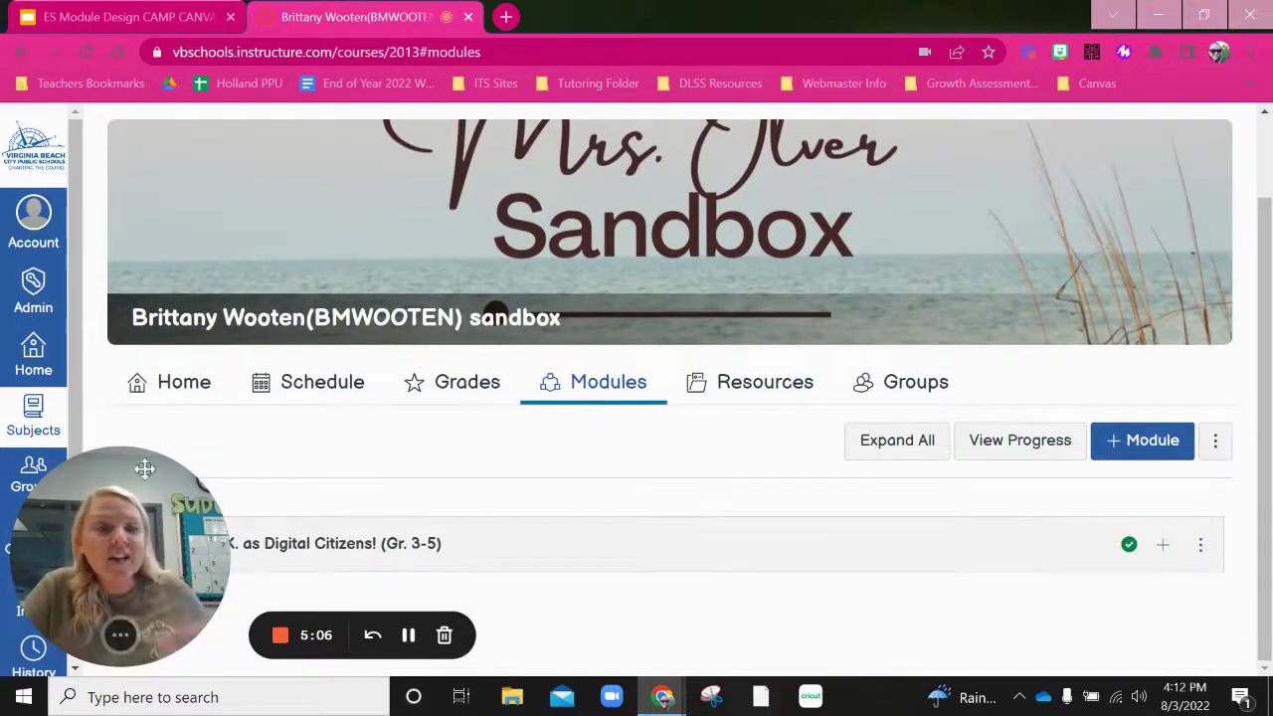
pyautogui.moveTo(160, 525); pyautogui.dragTo(1129, 186)
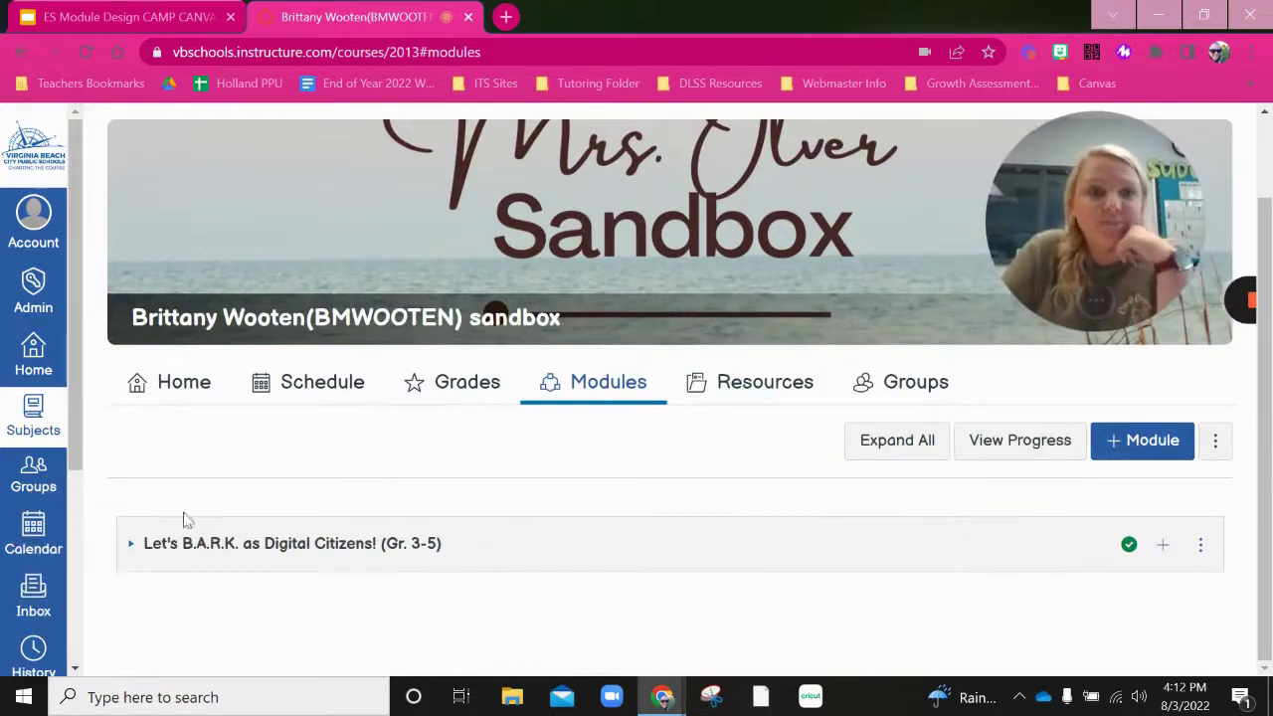
# Step: Expand the "Let's B.A.R.K. as Digital Citizens! (Gr. 3-5)" module and look through its items
pyautogui.click(132, 550)
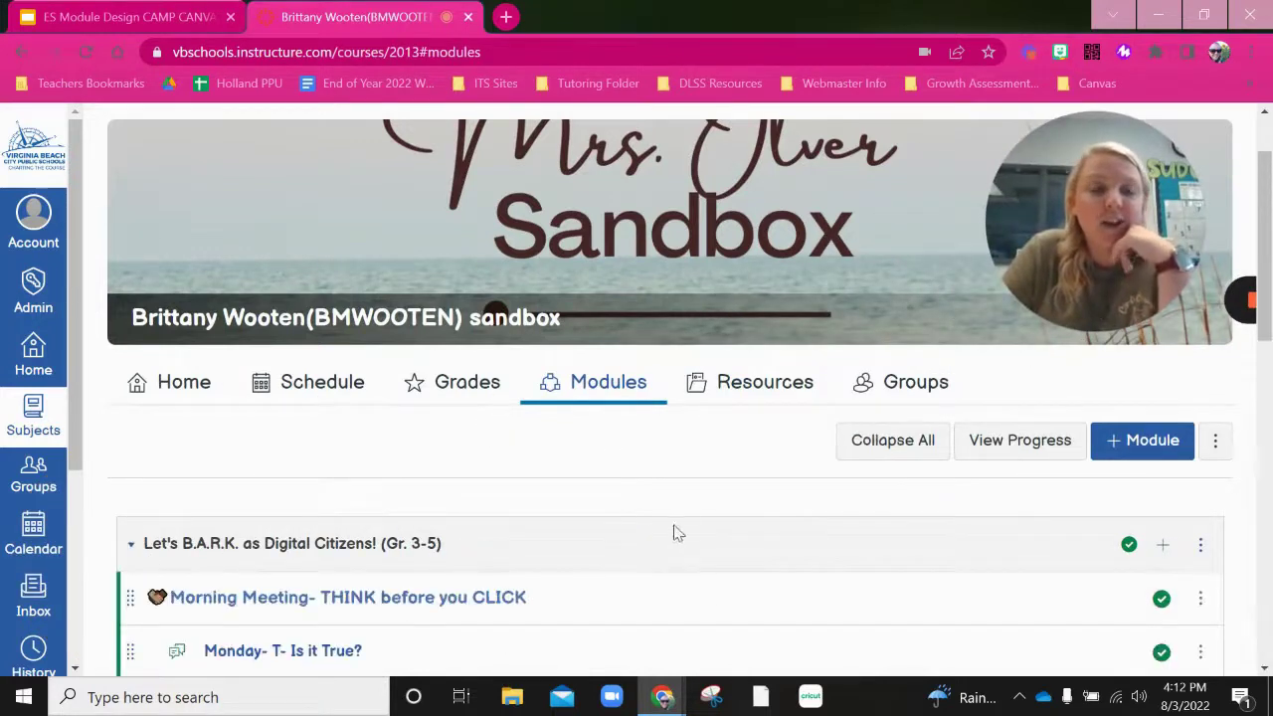
pyautogui.scroll(-3, 674, 531)
pyautogui.scroll(-3, 617, 489)
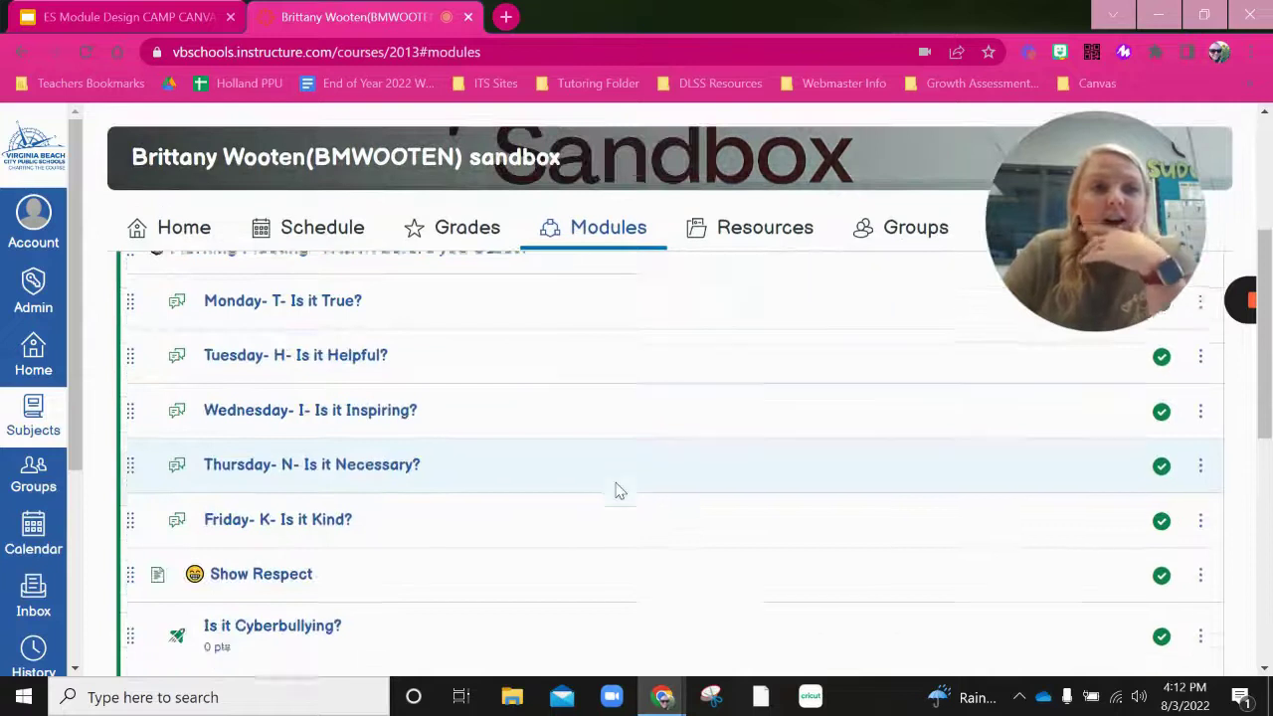
pyautogui.scroll(-4, 617, 489)
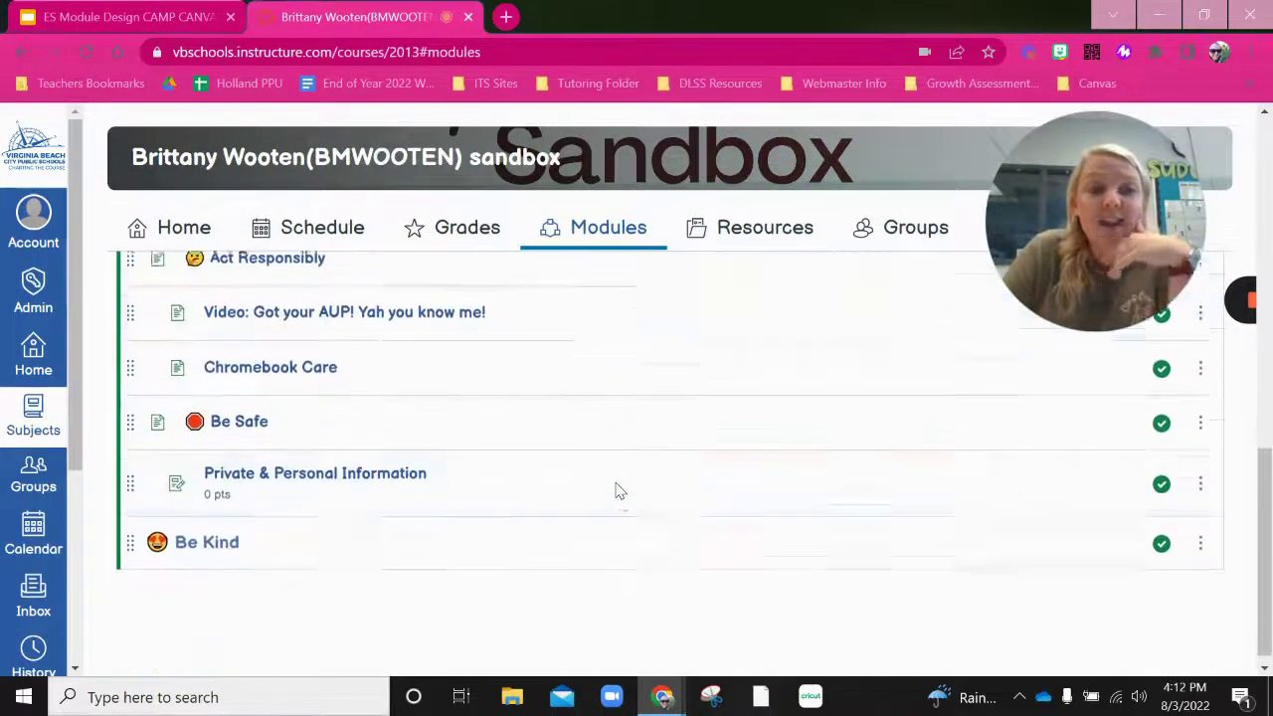
pyautogui.scroll(4, 619, 488)
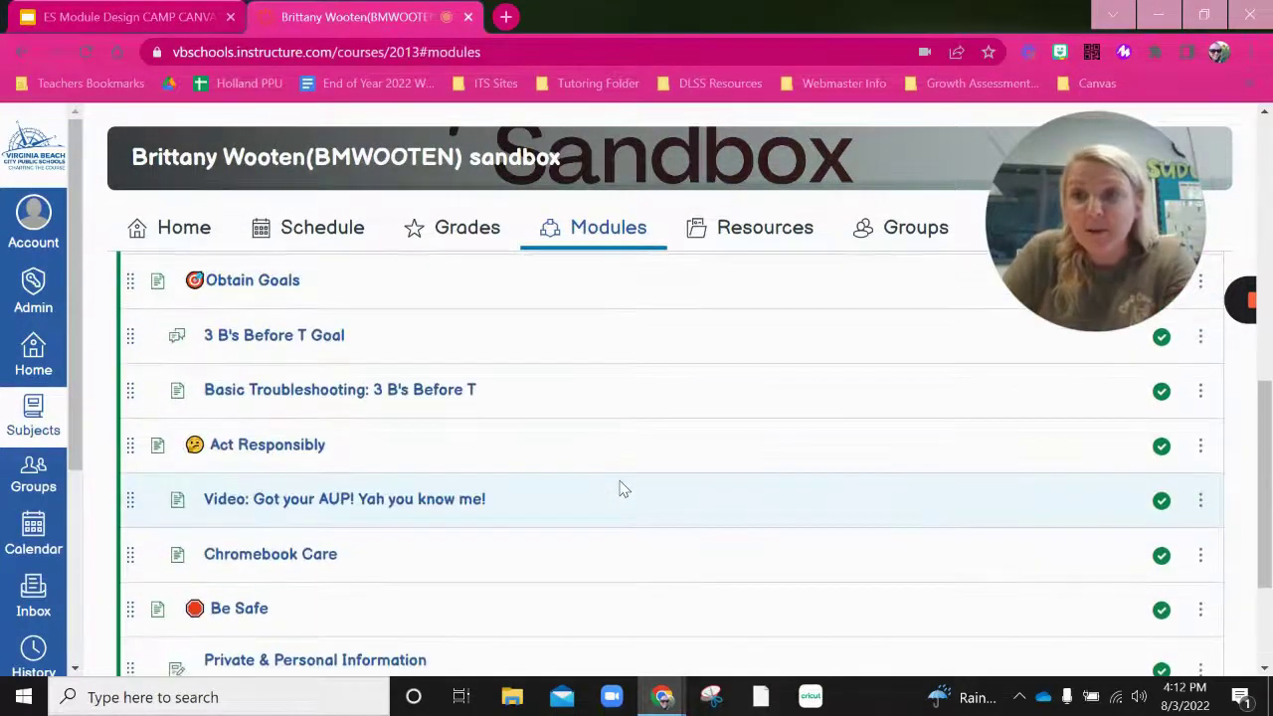
pyautogui.scroll(4, 622, 488)
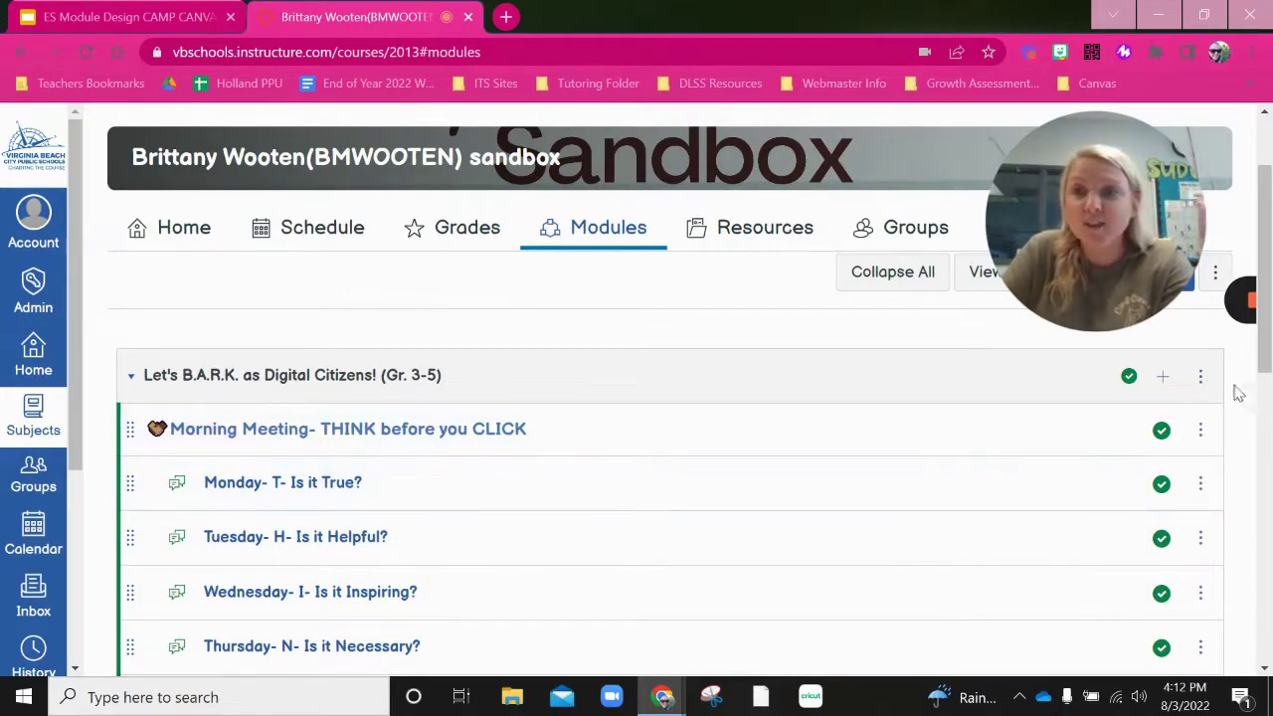
# Step: Open Copy To for the "Let's B.A.R.K." module, search the destination courses for "EHL", and close it without copying
pyautogui.click(1203, 384)
pyautogui.scroll(-1, 1104, 533)
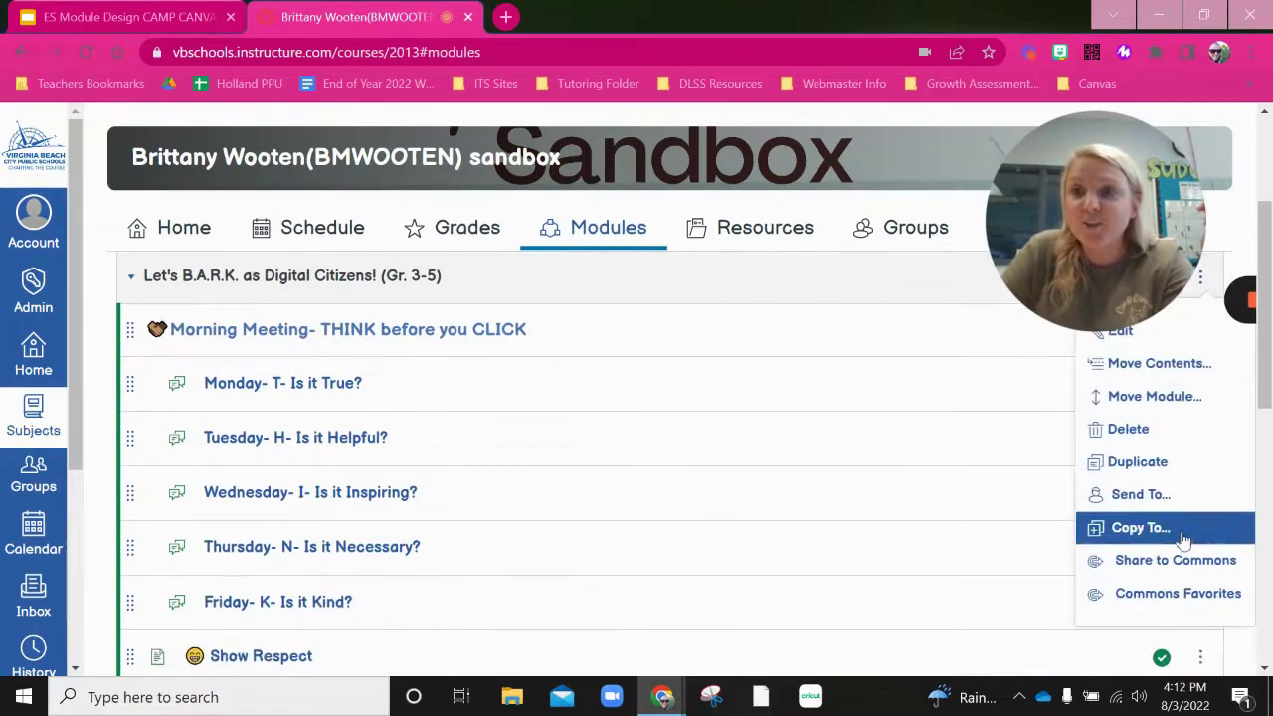
pyautogui.click(1172, 536)
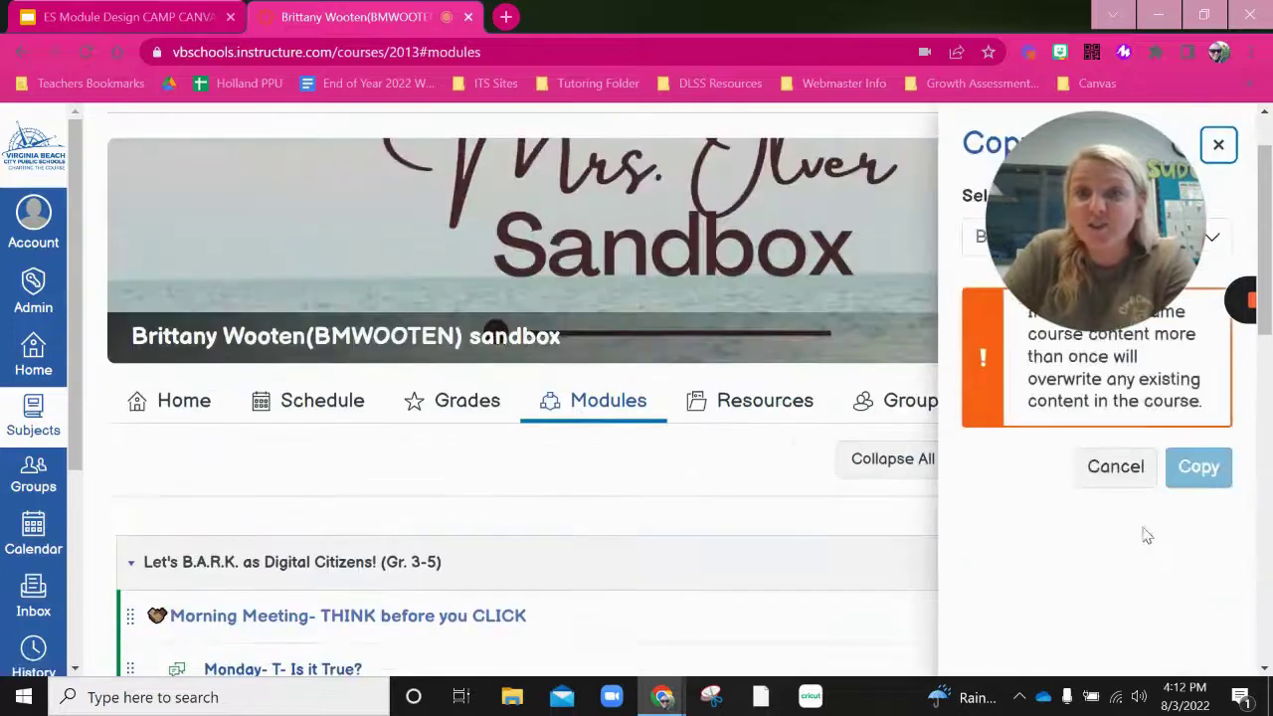
pyautogui.moveTo(1091, 170); pyautogui.dragTo(244, 256)
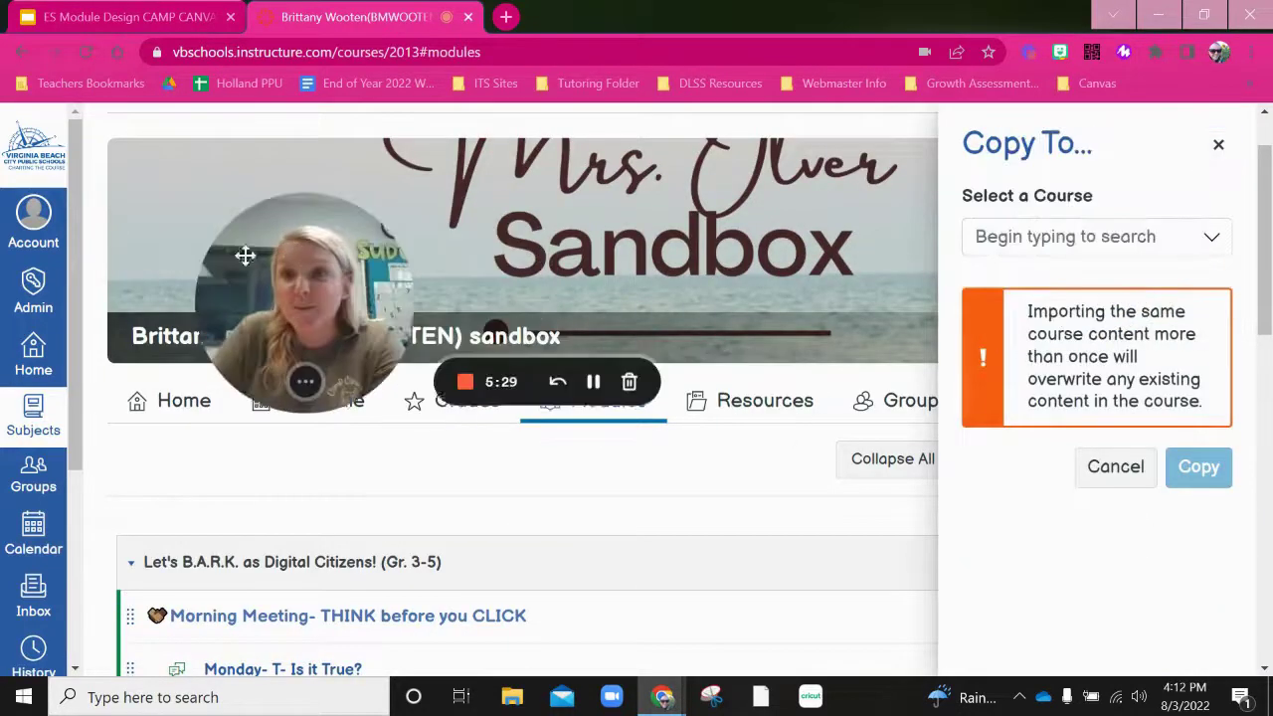
pyautogui.click(1205, 239)
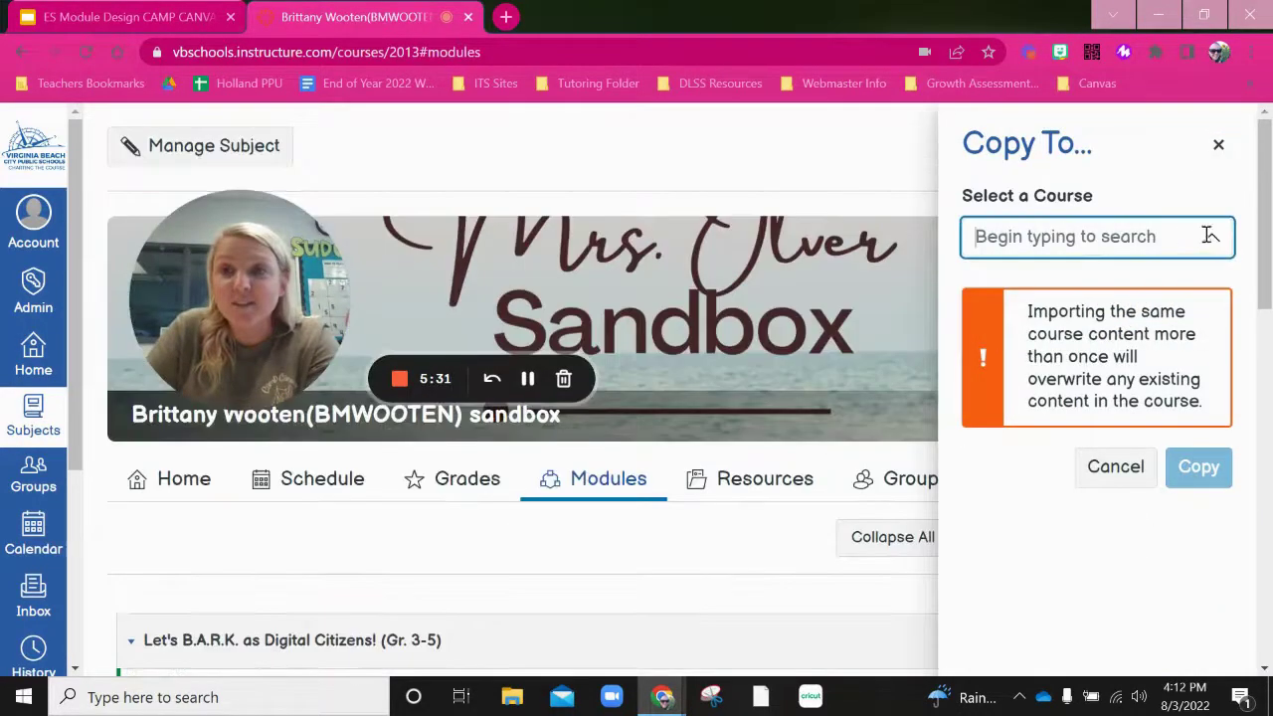
pyautogui.click(1121, 249)
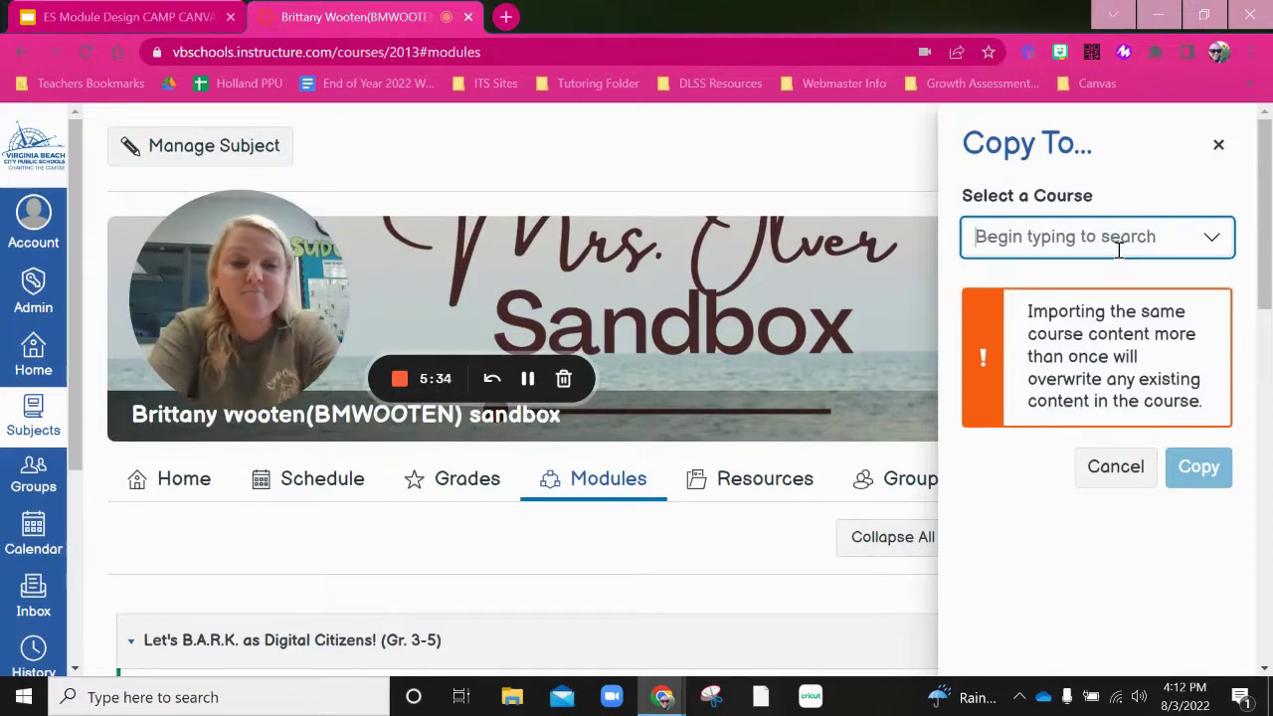
pyautogui.write('EHL')
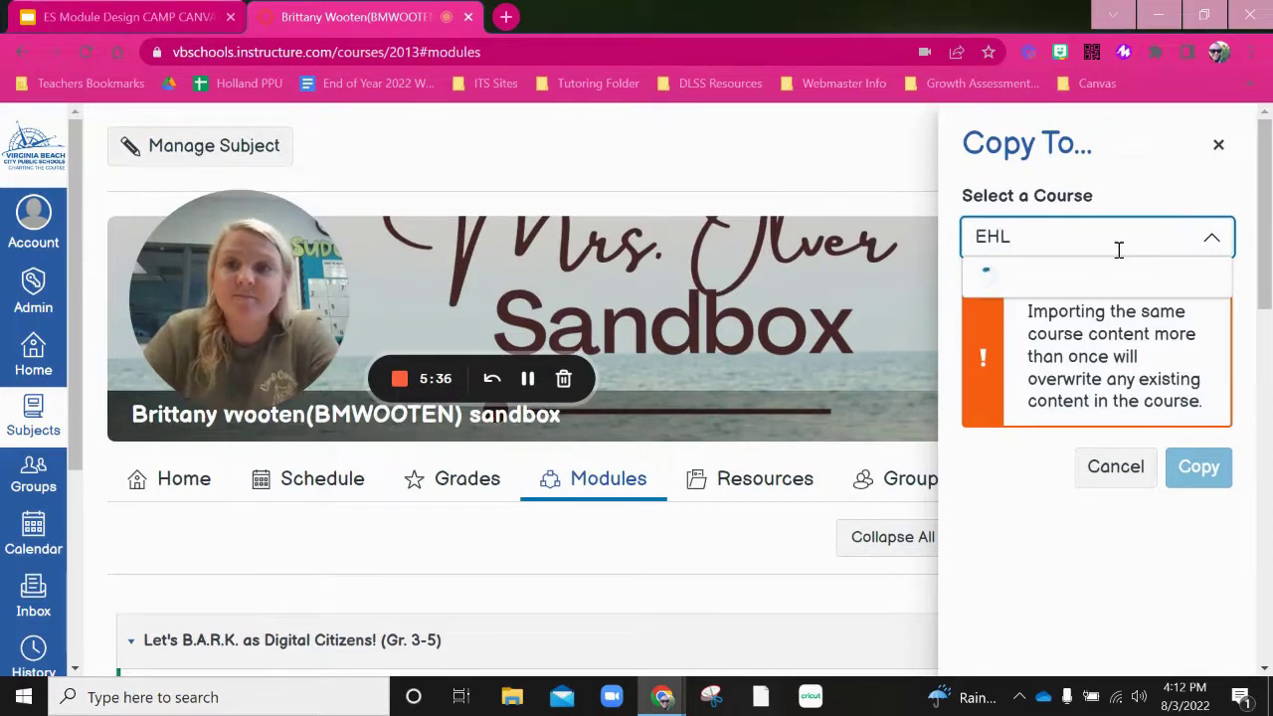
pyautogui.scroll(-3, 1084, 508)
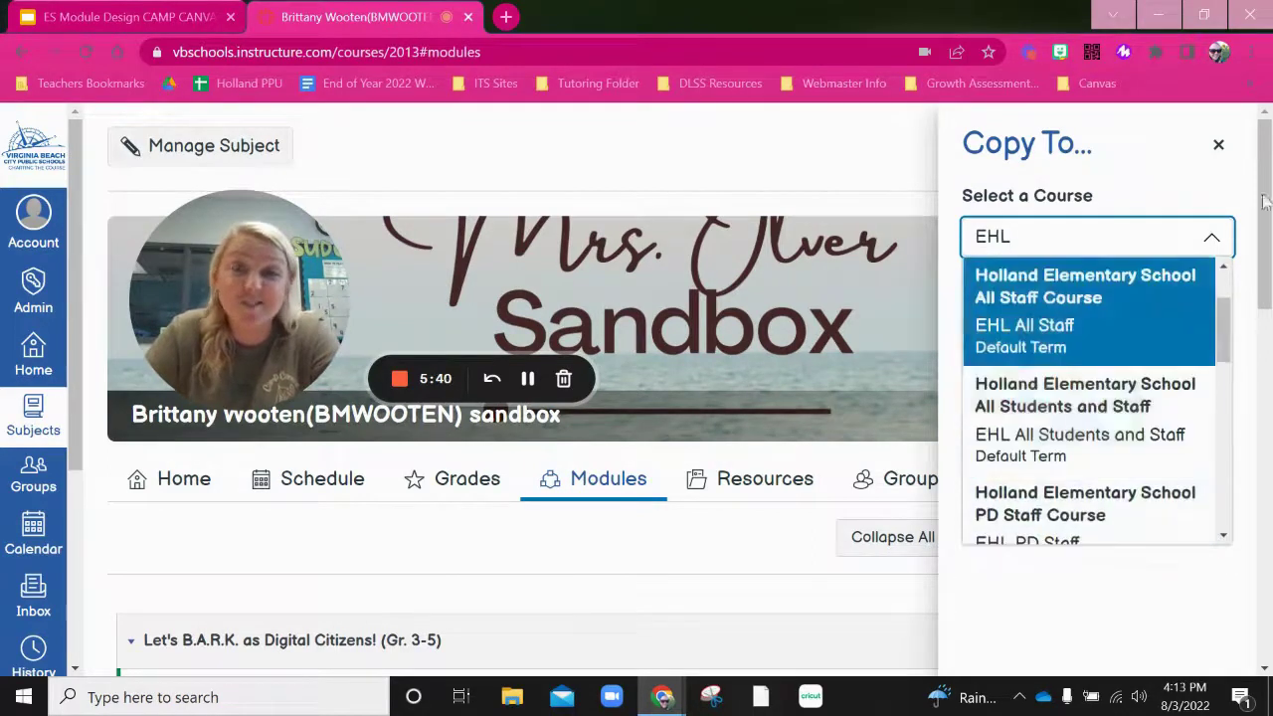
pyautogui.click(1220, 146)
# Step: Collapse the "Let's B.A.R.K." module and start a new module named "Unit 1: Place Value"
pyautogui.scroll(-3, 116, 360)
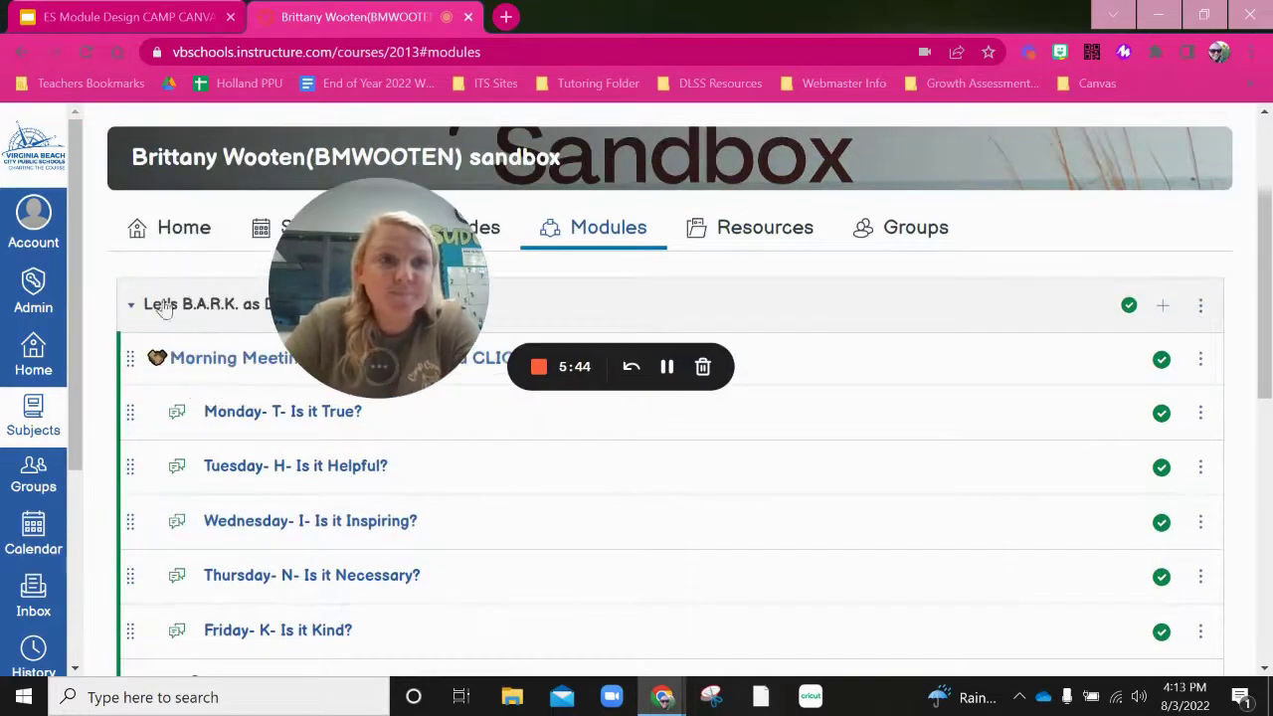
pyautogui.click(130, 303)
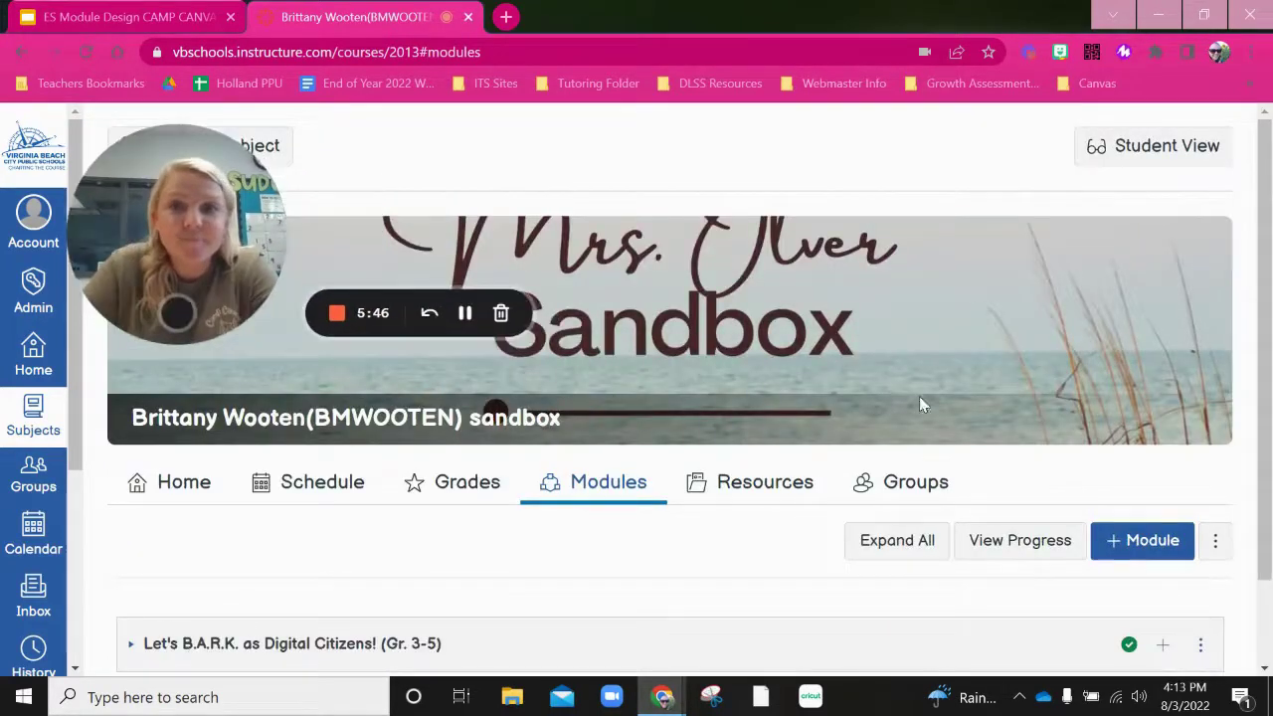
pyautogui.scroll(-1, 1125, 392)
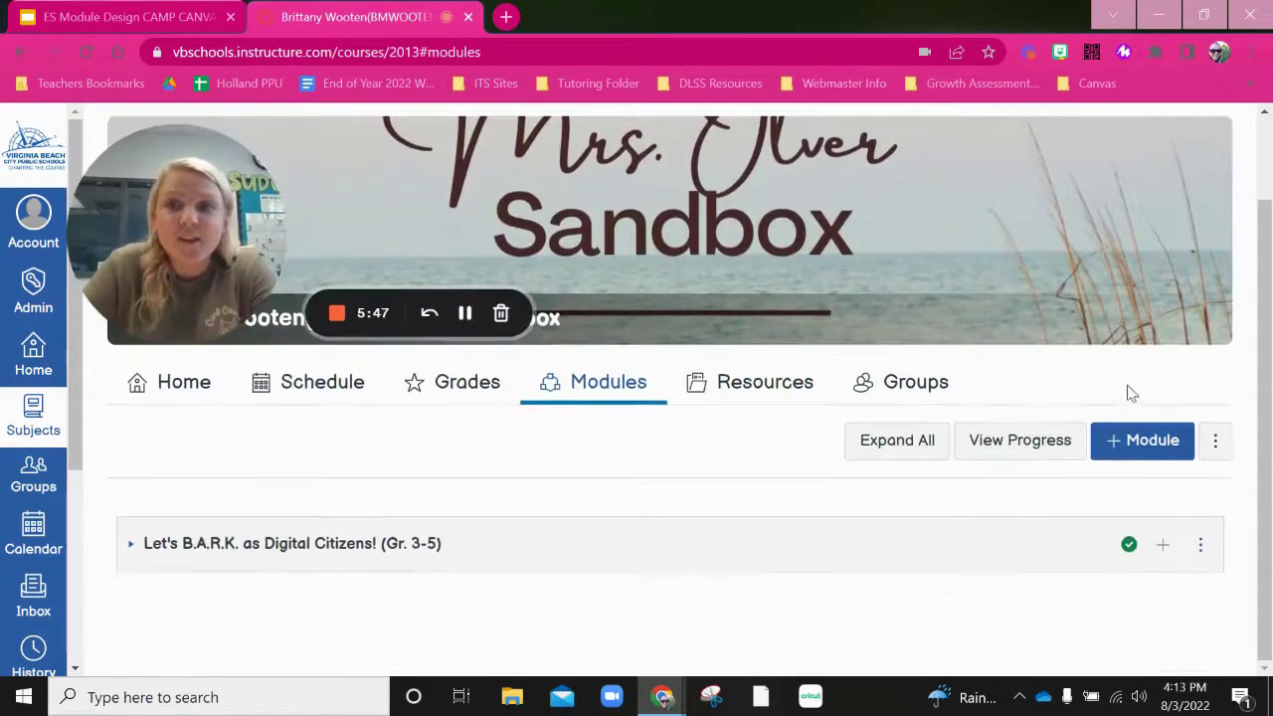
pyautogui.click(1166, 442)
pyautogui.moveTo(128, 250); pyautogui.dragTo(112, 577)
pyautogui.click(475, 299)
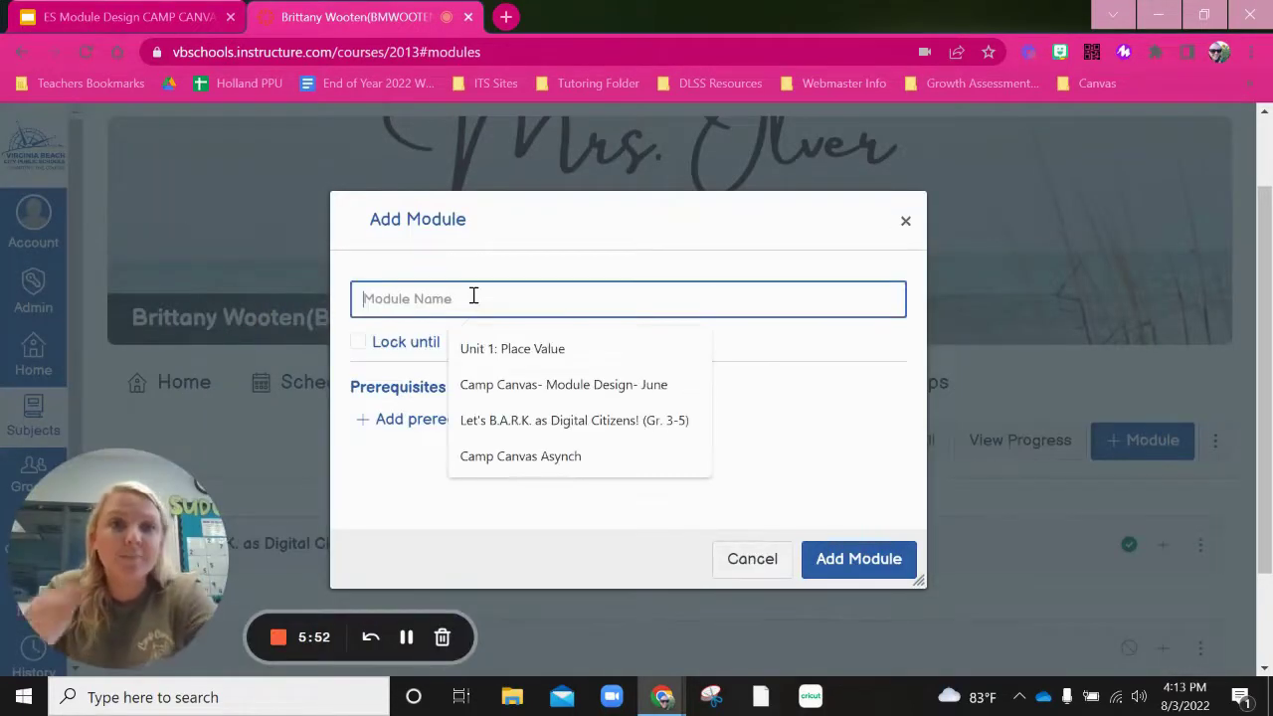
pyautogui.click(508, 360)
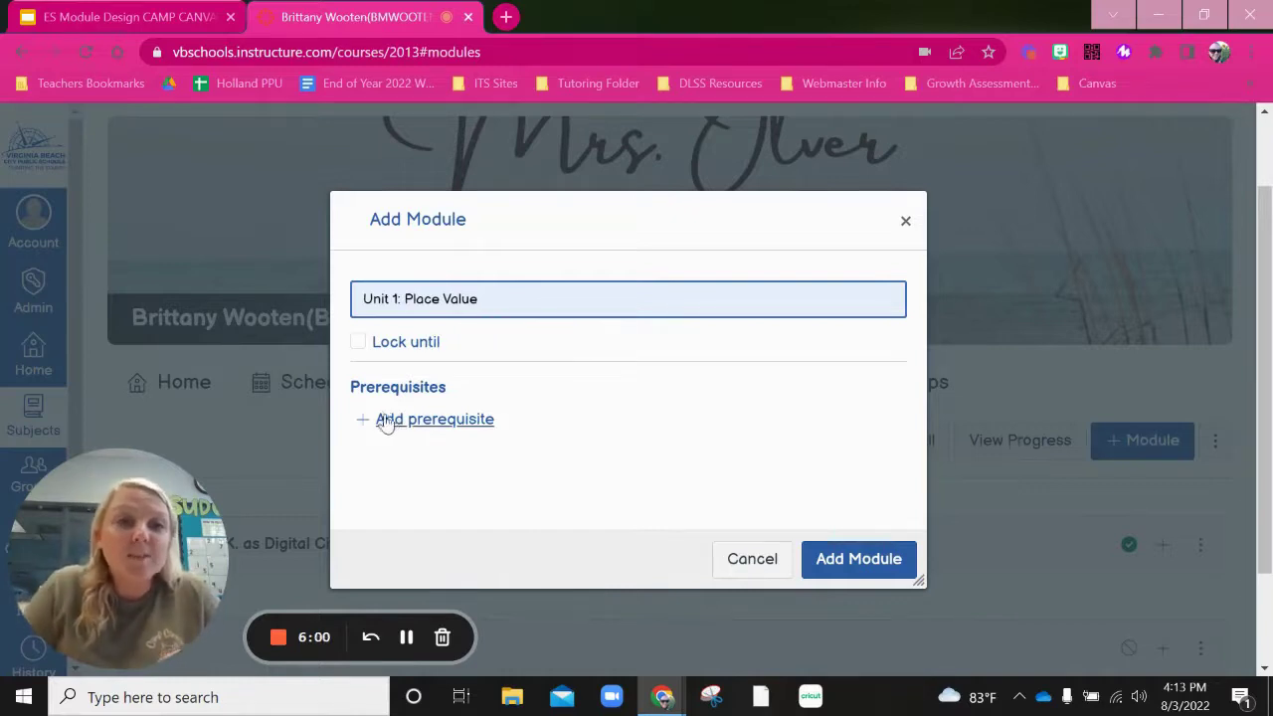
# Step: Lock the new module until Aug 8, 2022
pyautogui.click(360, 354)
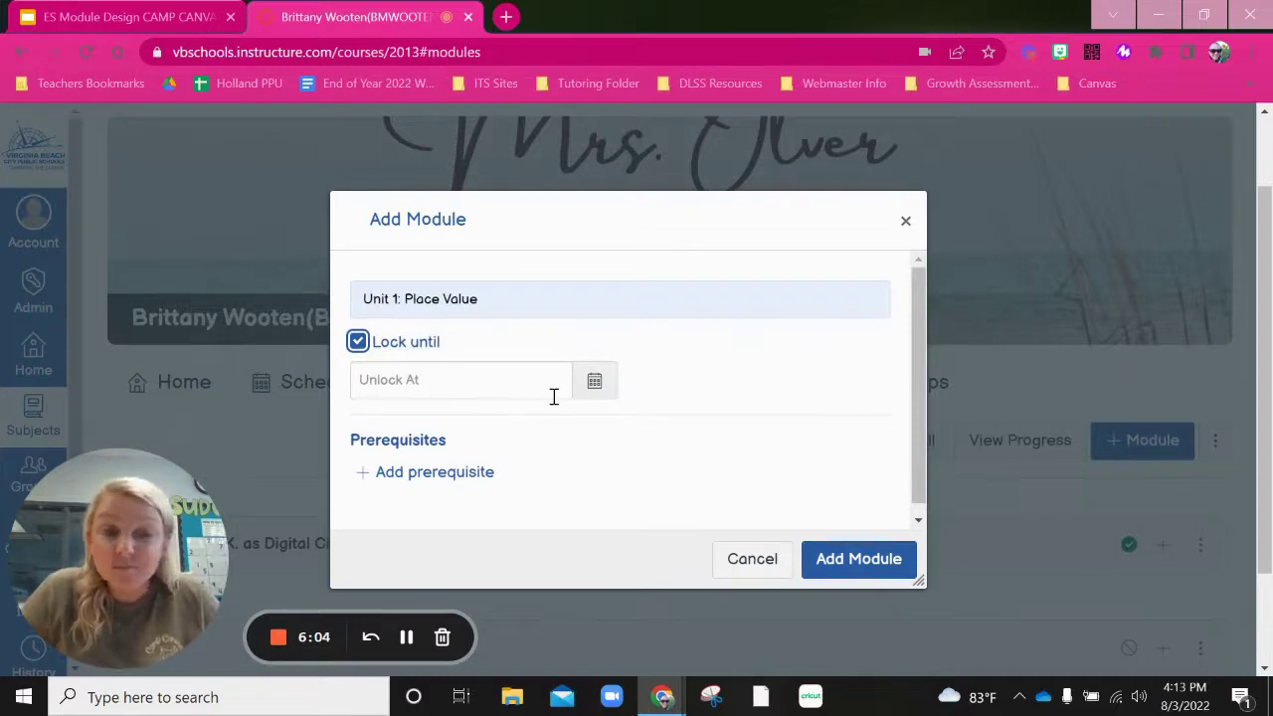
pyautogui.click(594, 381)
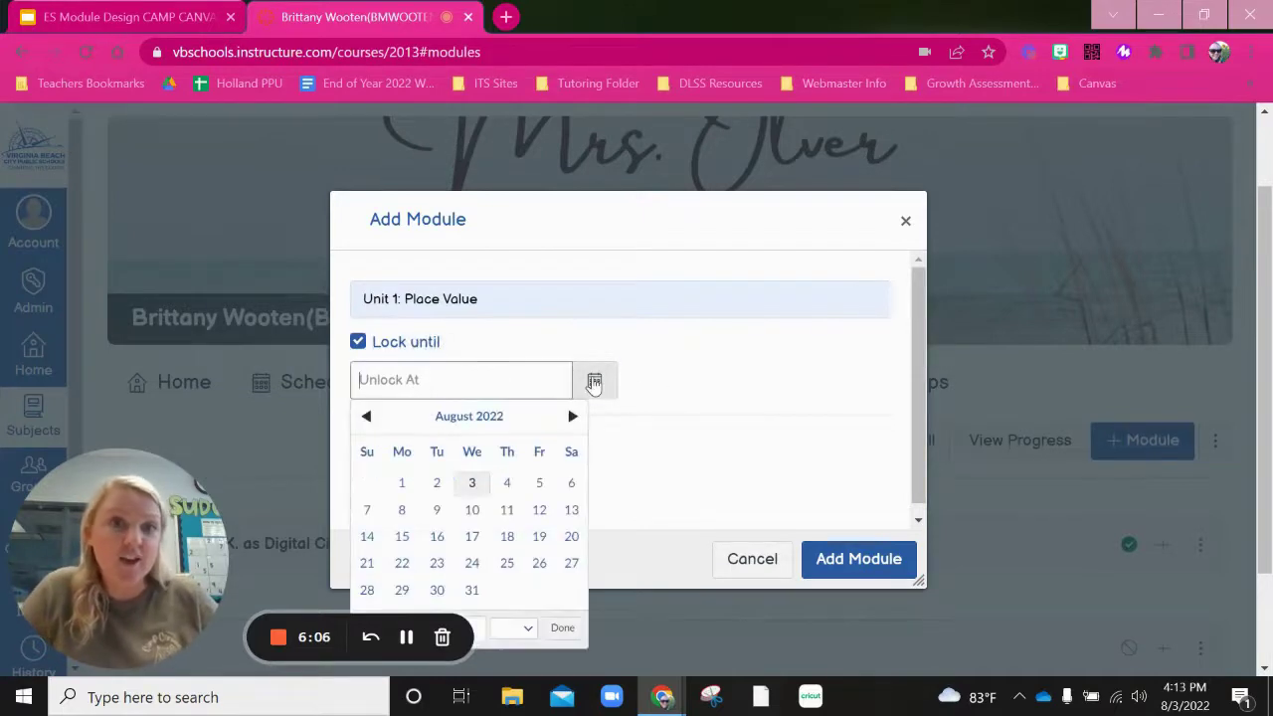
pyautogui.click(402, 510)
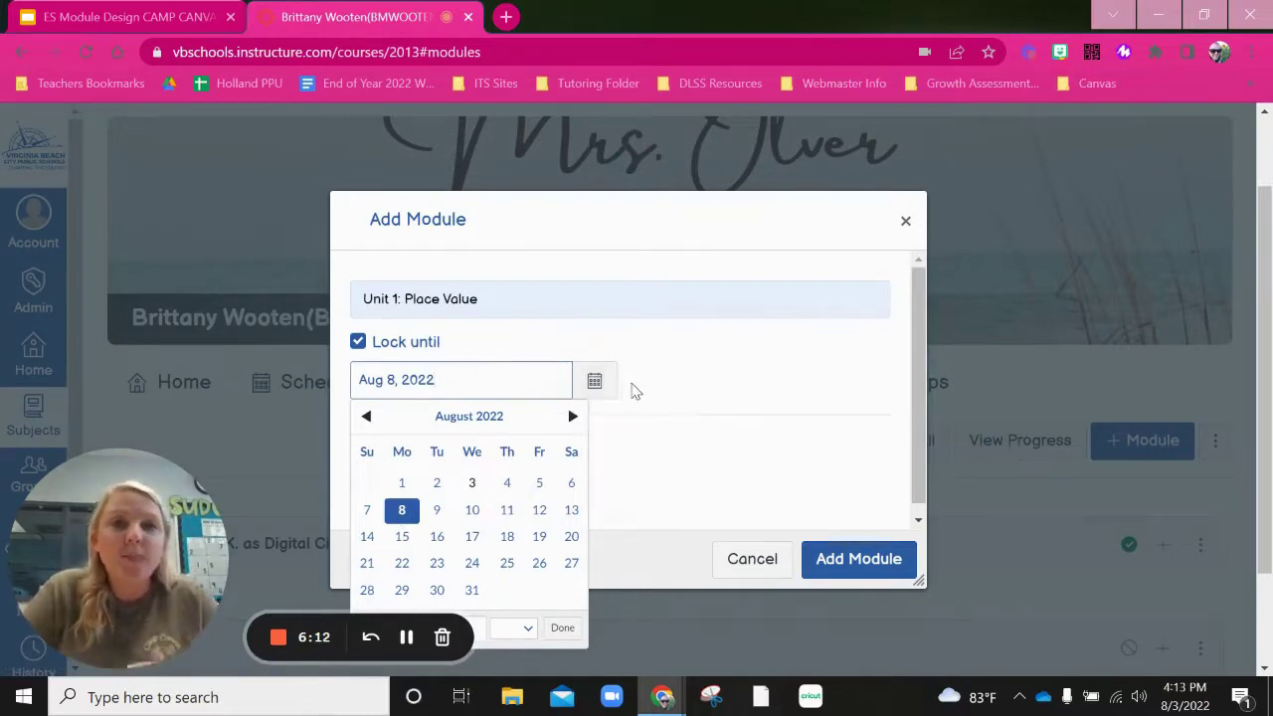
pyautogui.click(595, 380)
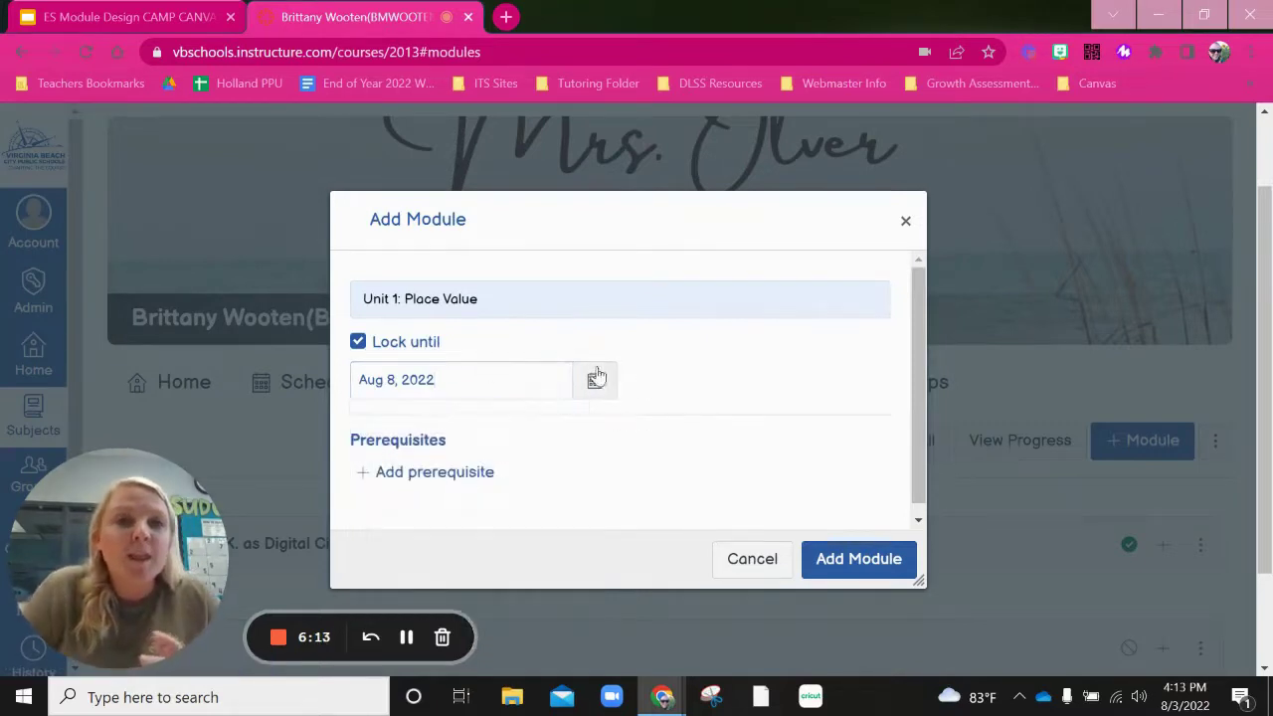
# Step: Set "Let's B.A.R.K. as Digital Citizens! (Gr. 3-5)" as the new module's prerequisite and add the module to the course
pyautogui.click(407, 472)
pyautogui.click(450, 479)
pyautogui.scroll(-1, 453, 482)
pyautogui.click(485, 423)
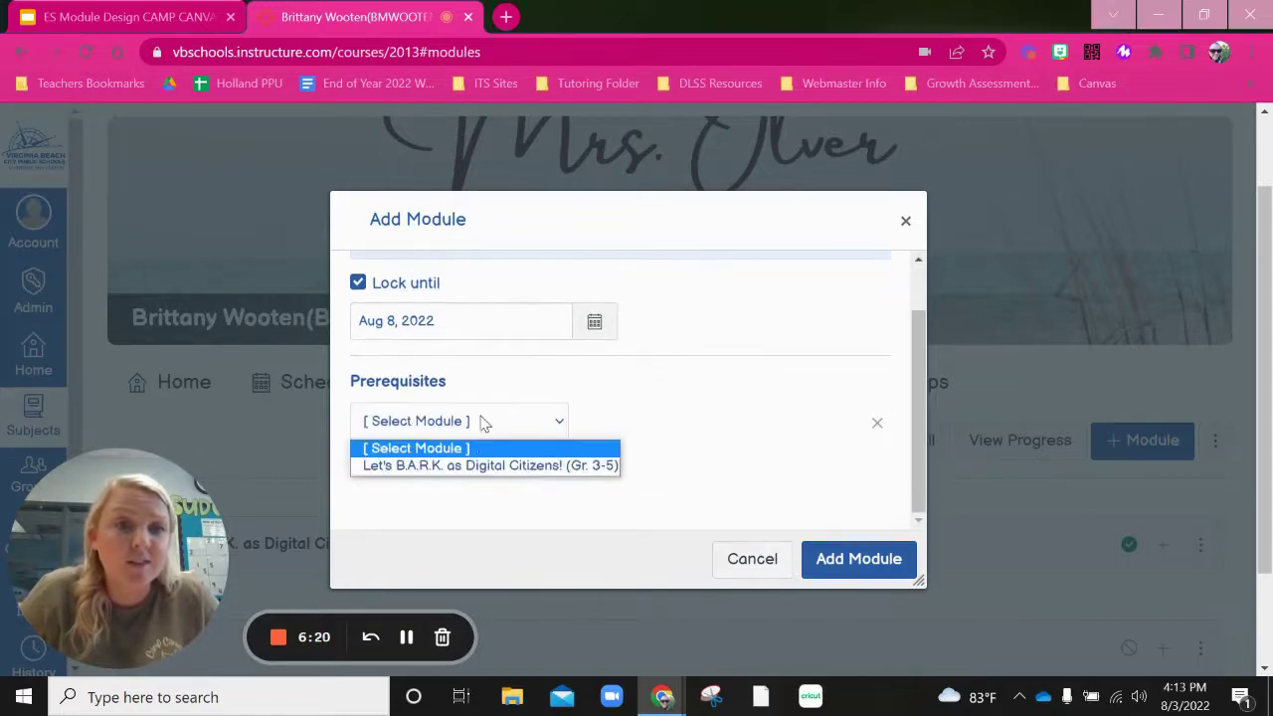
pyautogui.click(474, 452)
pyautogui.click(474, 426)
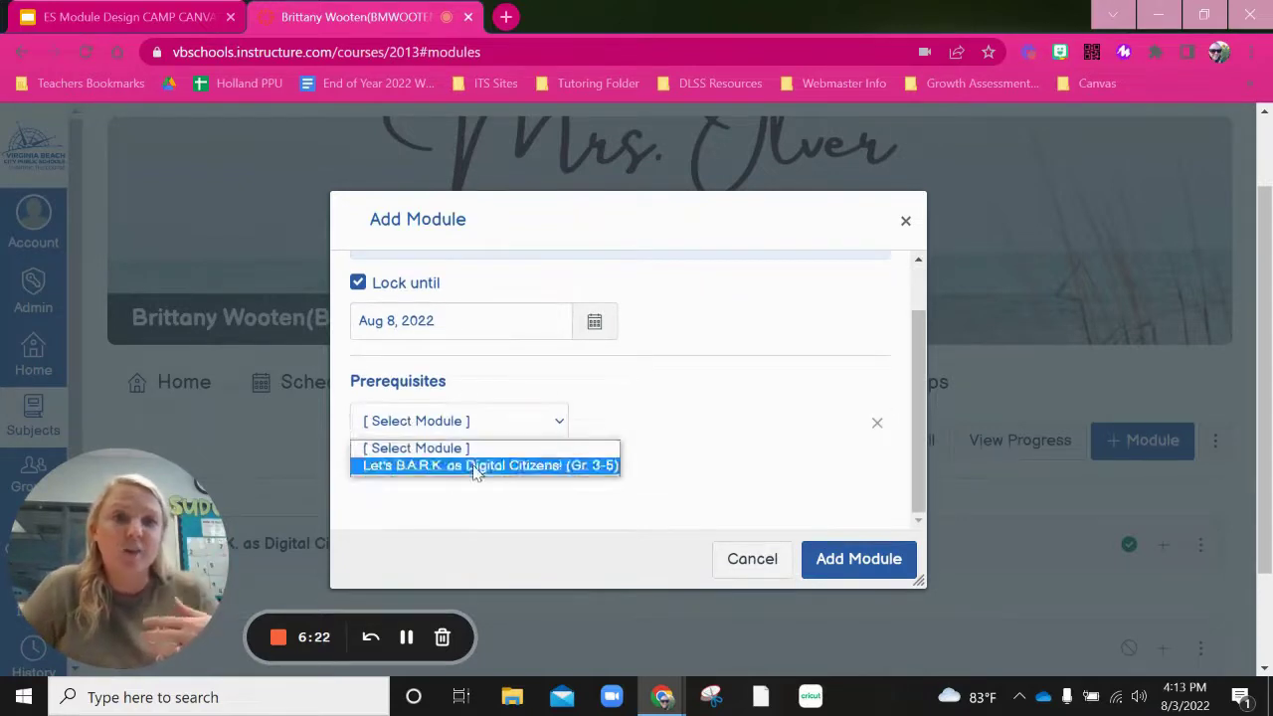
pyautogui.click(476, 467)
pyautogui.click(859, 558)
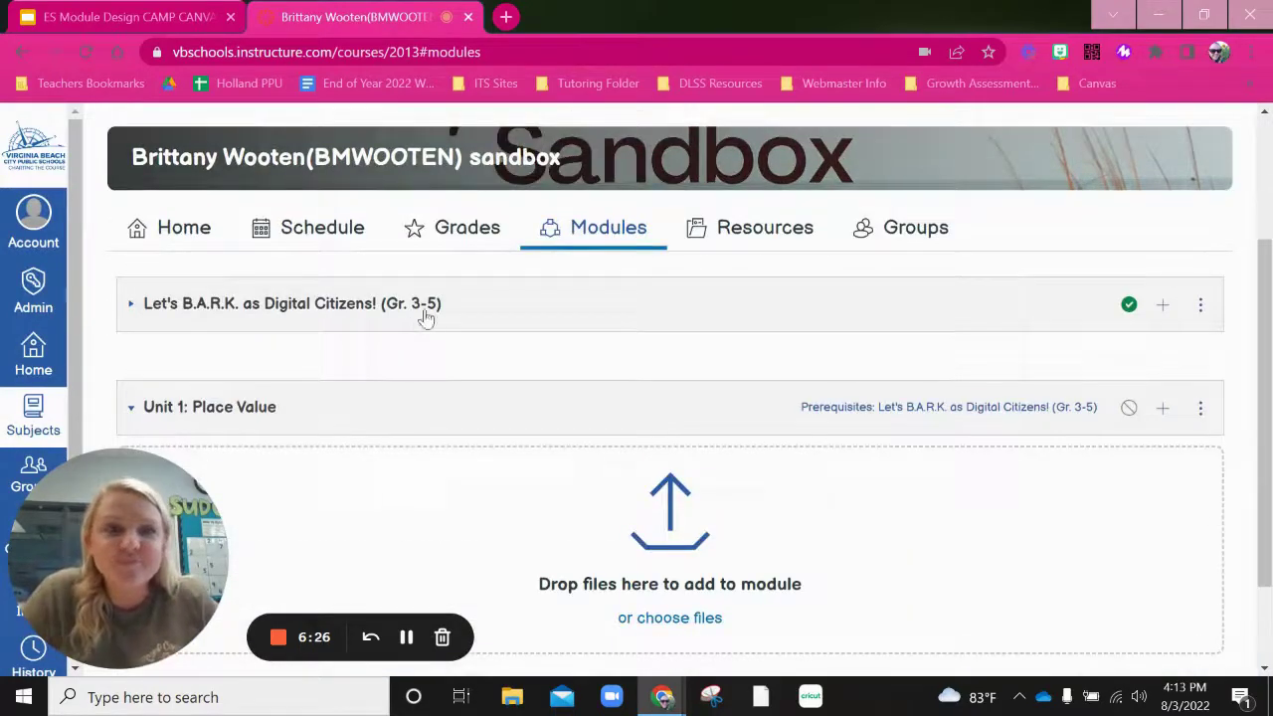
pyautogui.scroll(-1, 468, 326)
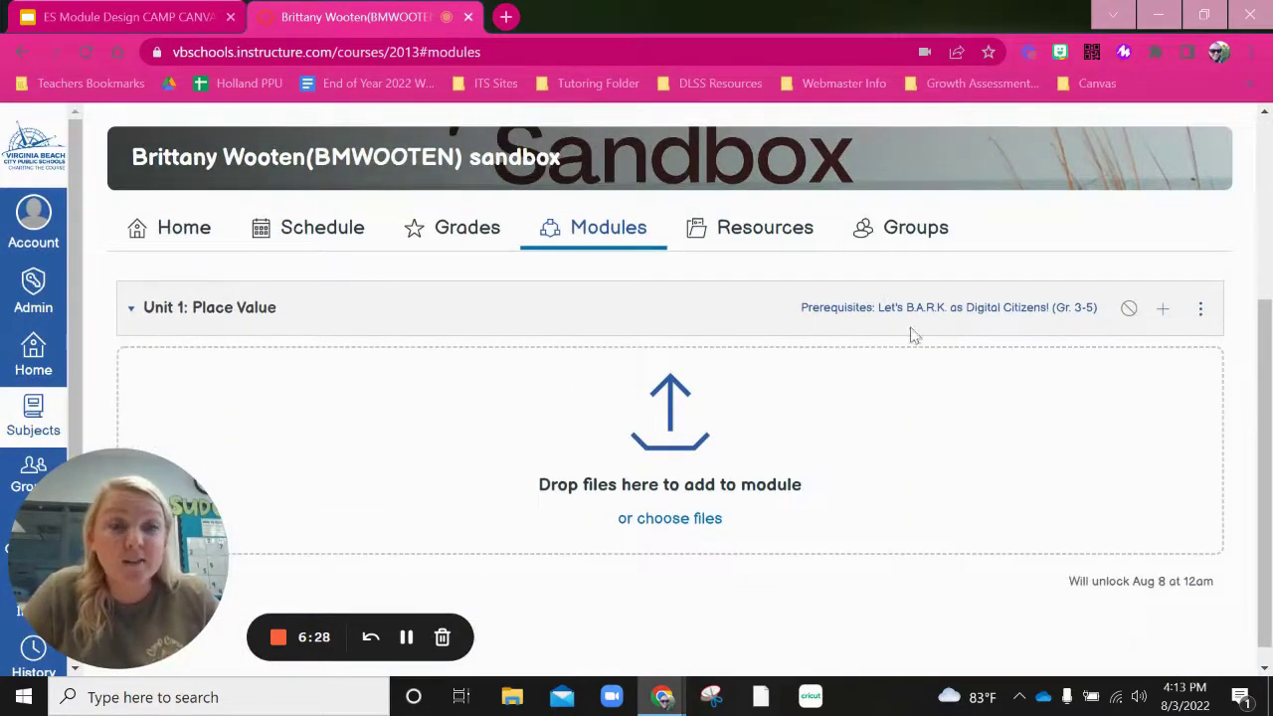
# Step: Publish the "Unit 1: Place Value" module and dismiss the notice about changed requirements
pyautogui.scroll(1, 832, 320)
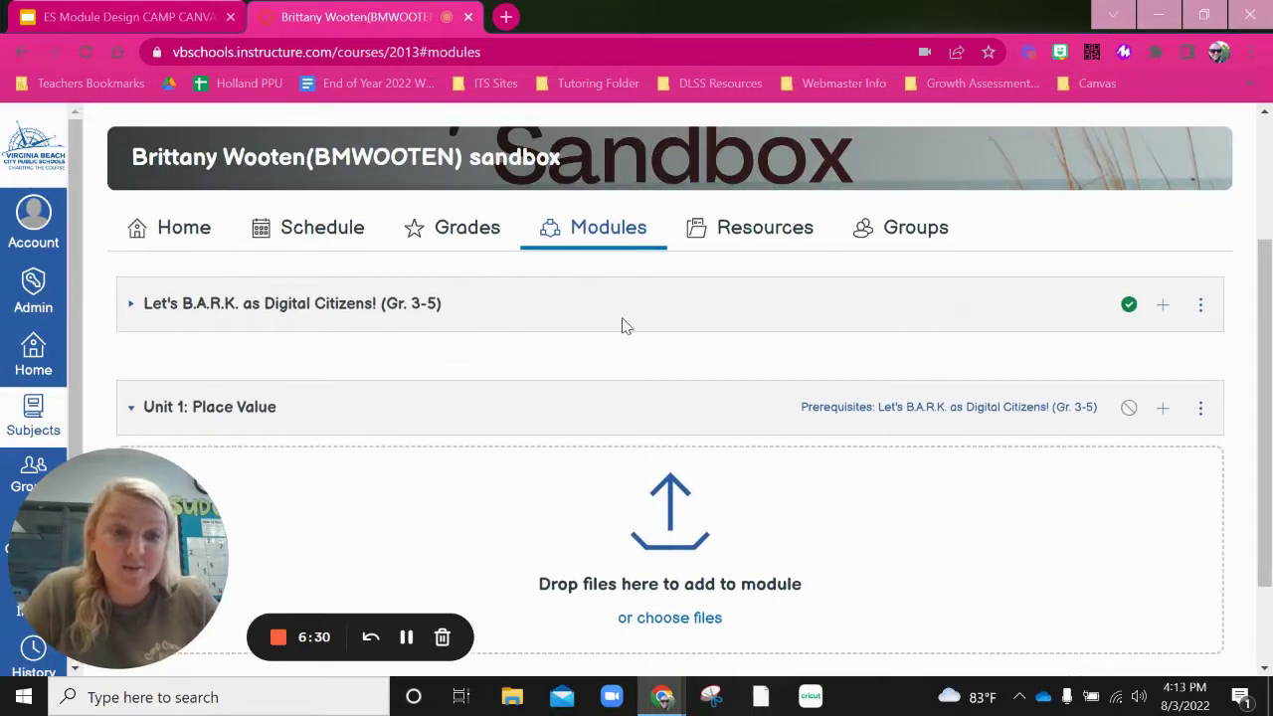
pyautogui.click(1131, 409)
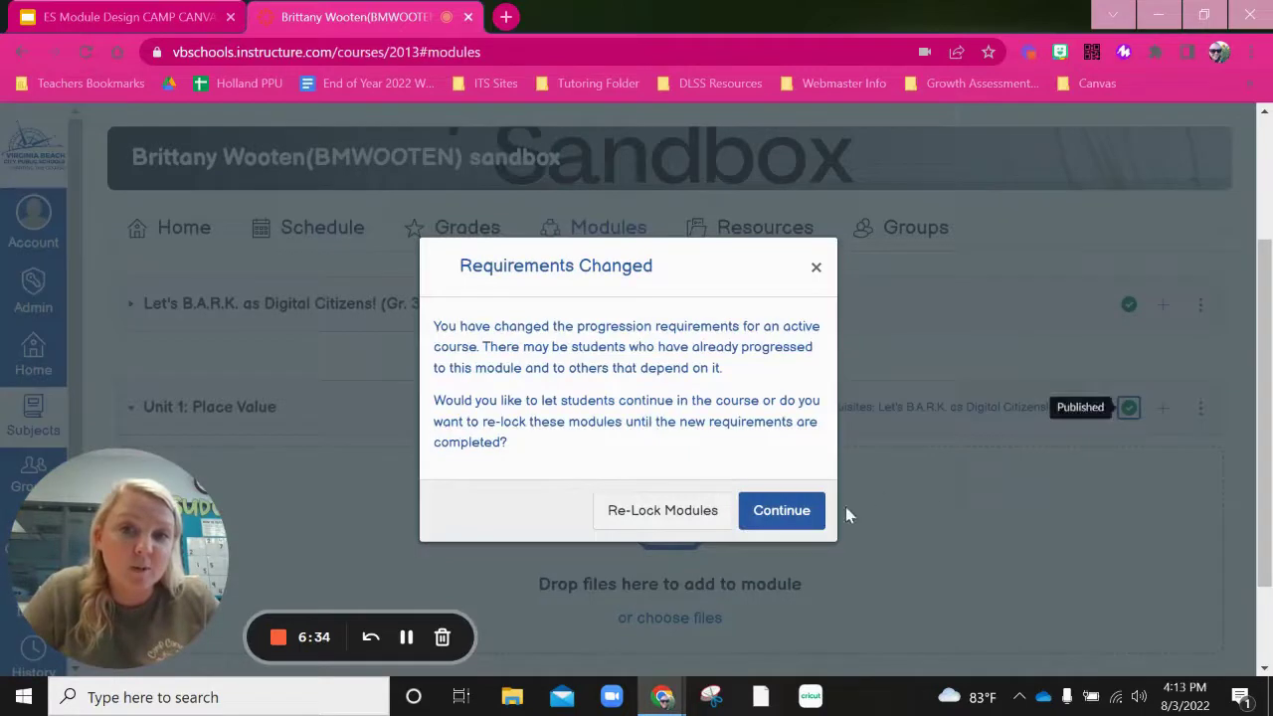
pyautogui.click(818, 268)
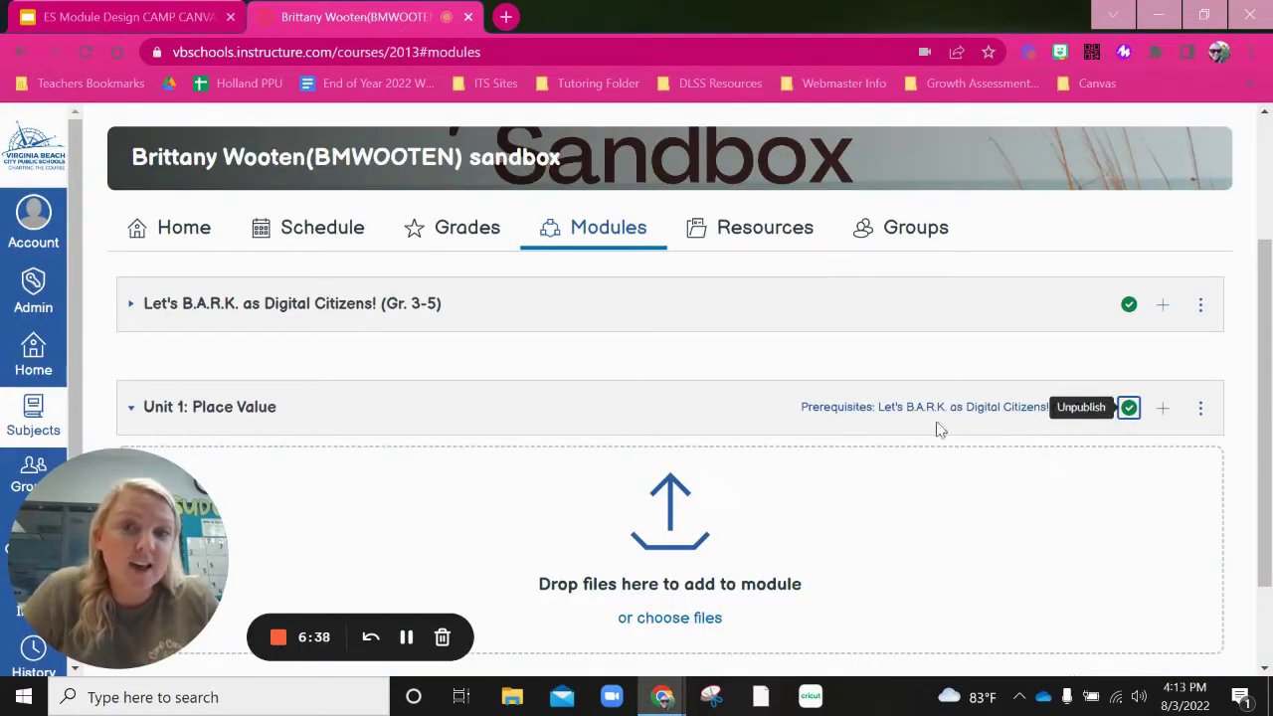
# Step: Start a new text header item in the "Unit 1: Place Value" module with the header text "Rounding"
pyautogui.click(1162, 409)
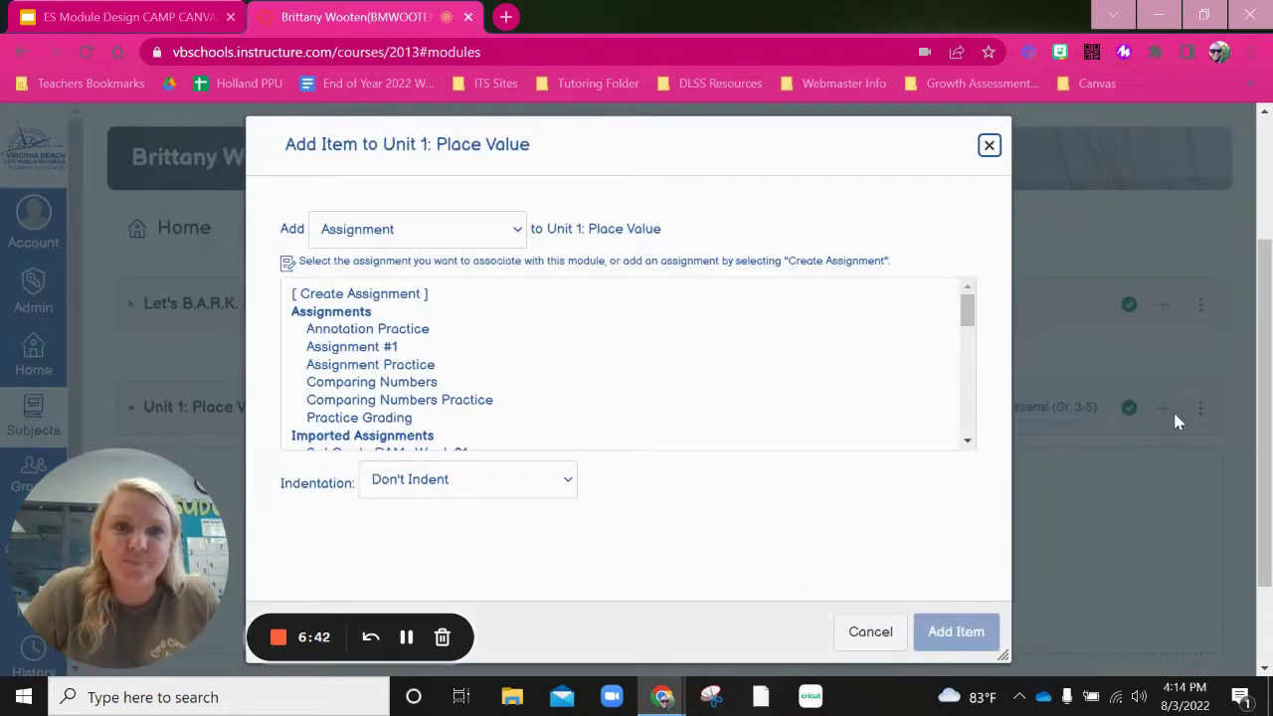
pyautogui.click(489, 237)
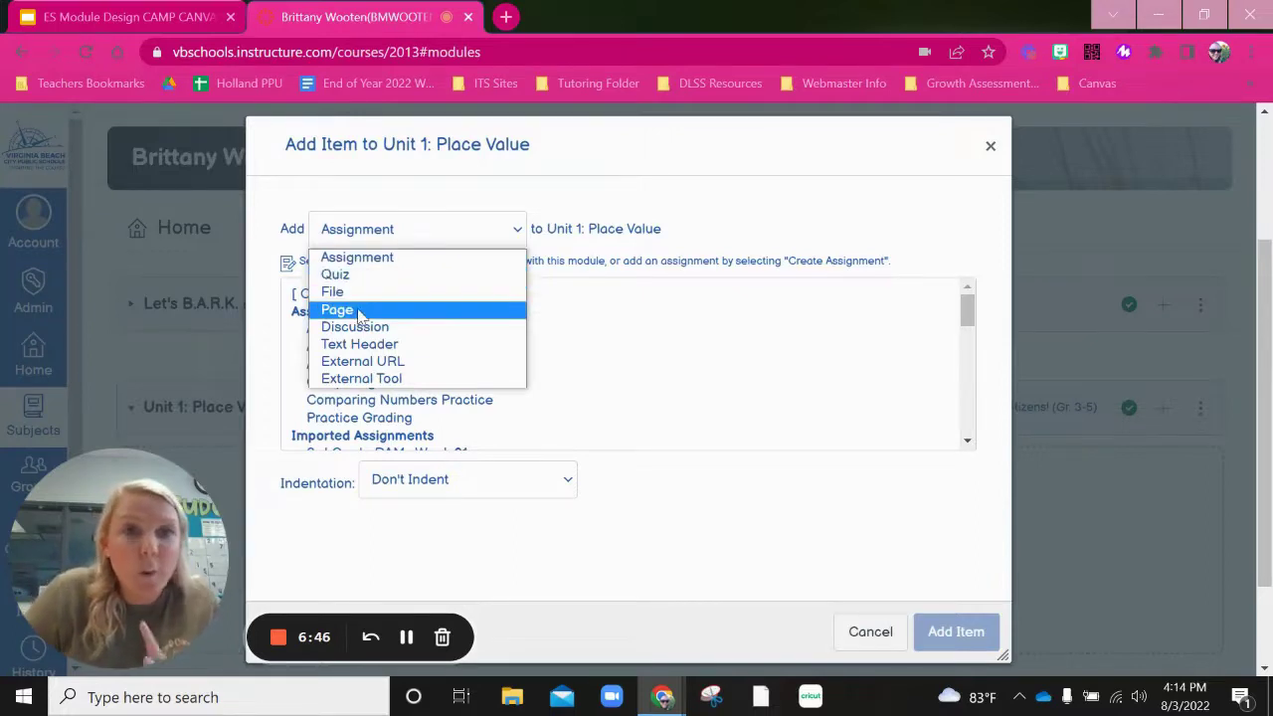
pyautogui.click(430, 348)
pyautogui.click(424, 290)
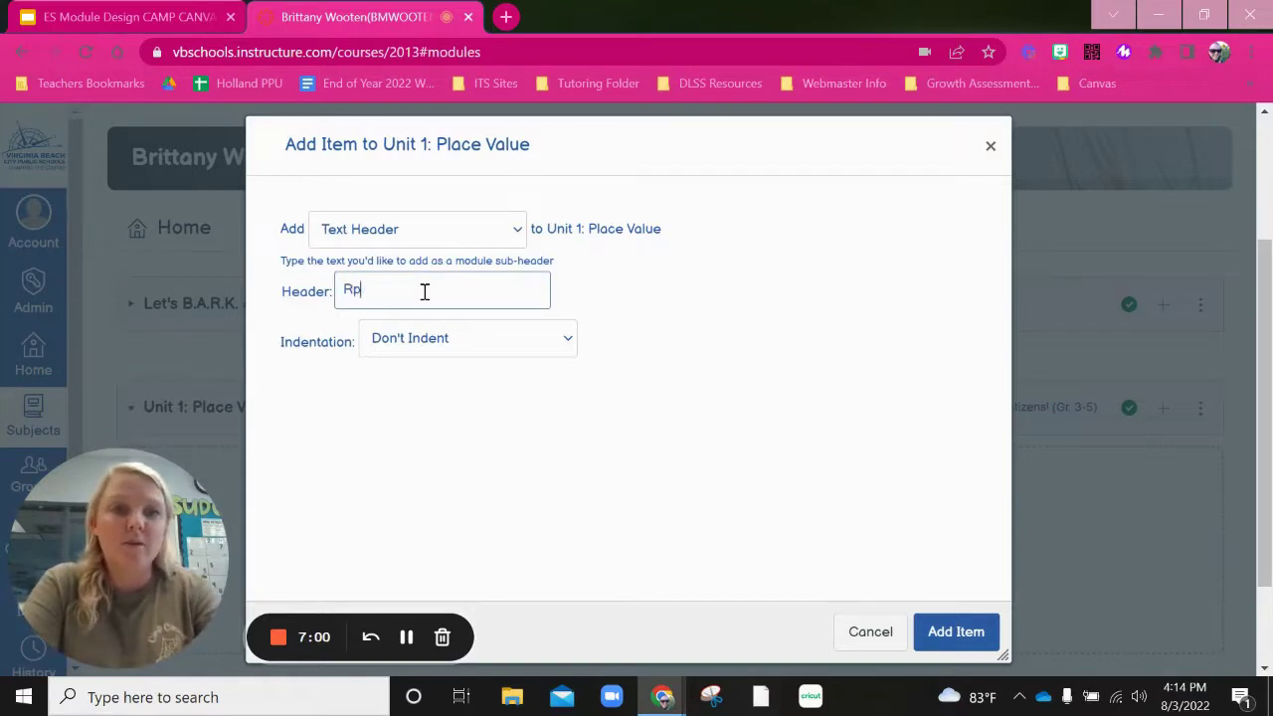
pyautogui.write('Rounding')
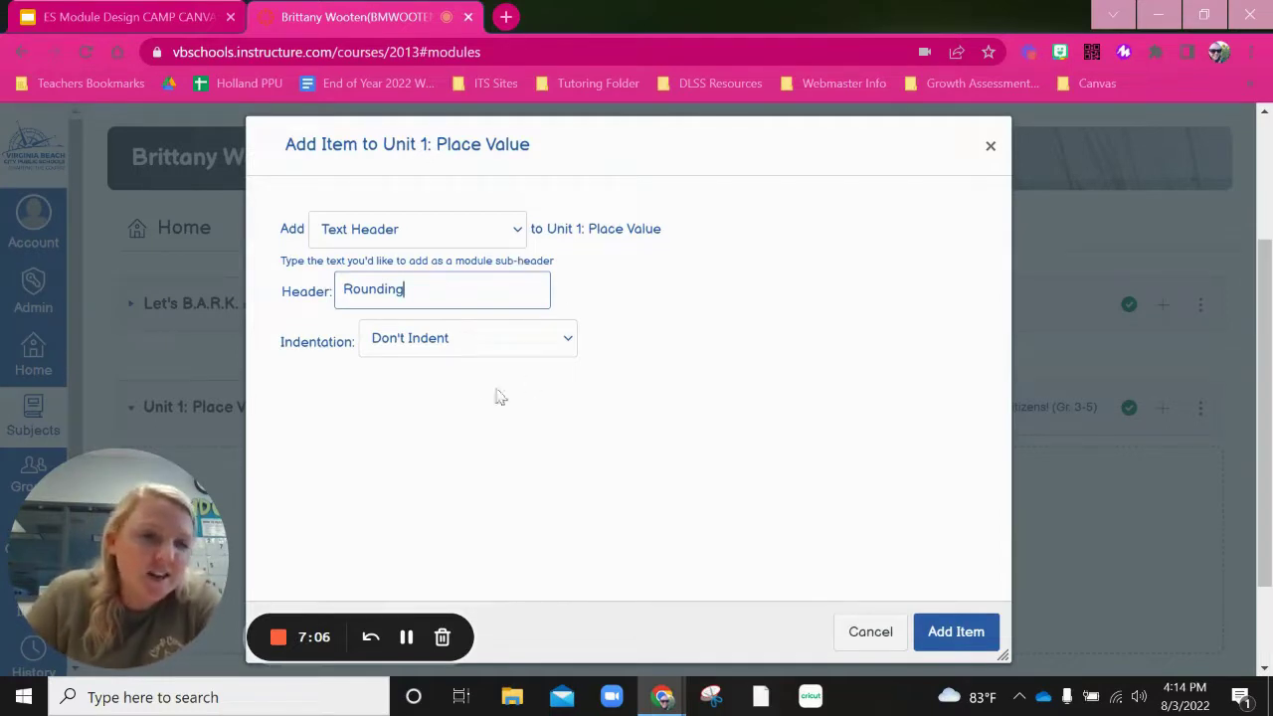
# Step: Insert a cactus emoji in front of "Rounding" and add the header to the module
pyautogui.click(341, 291)
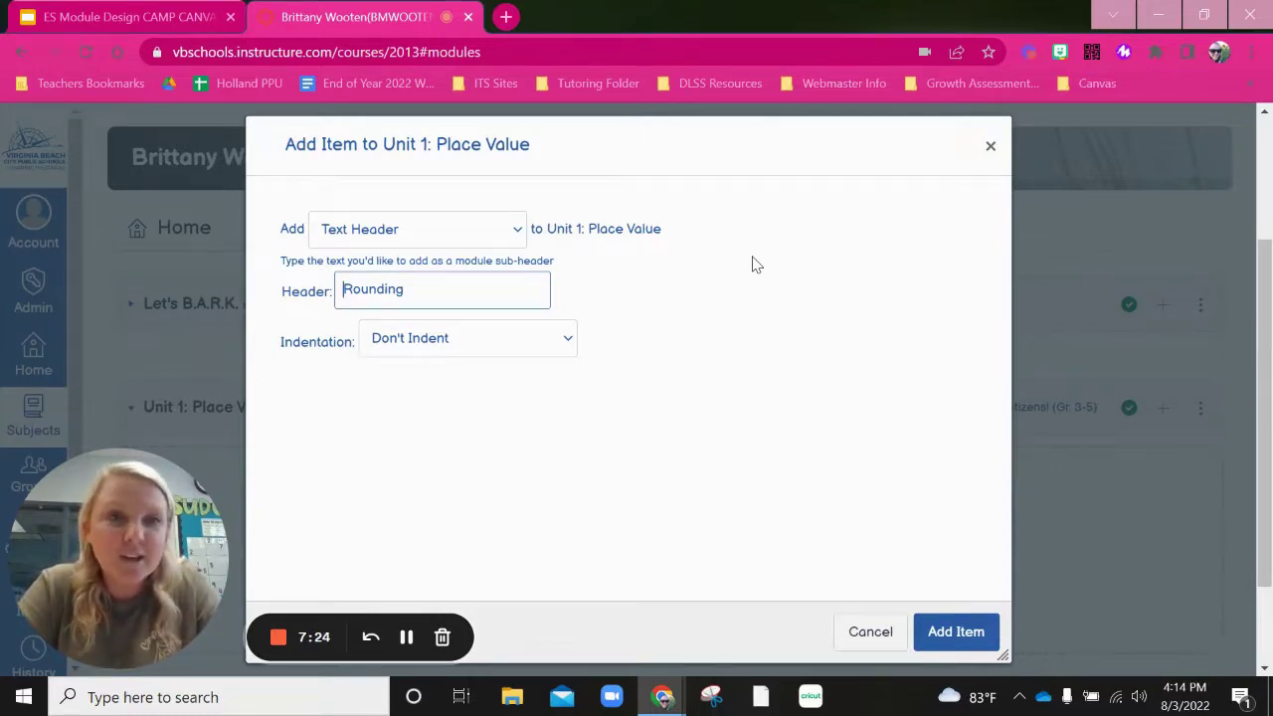
pyautogui.press('super+period')
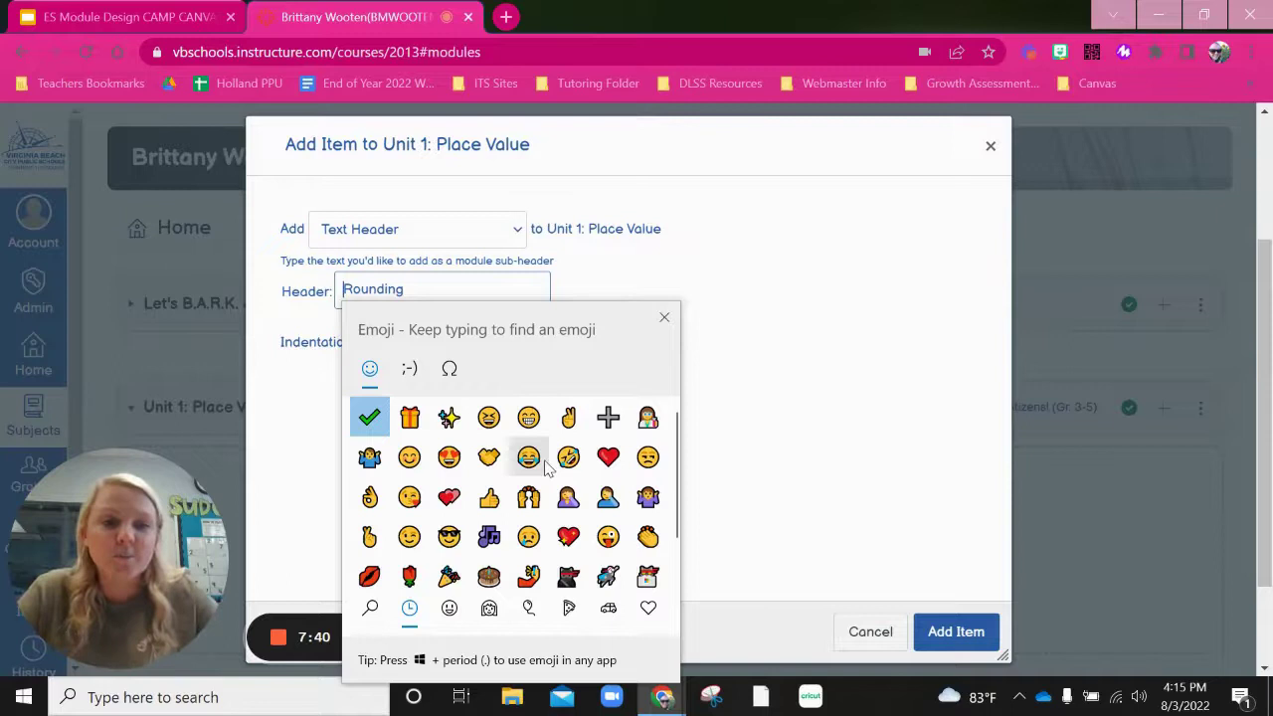
pyautogui.write('cactus')
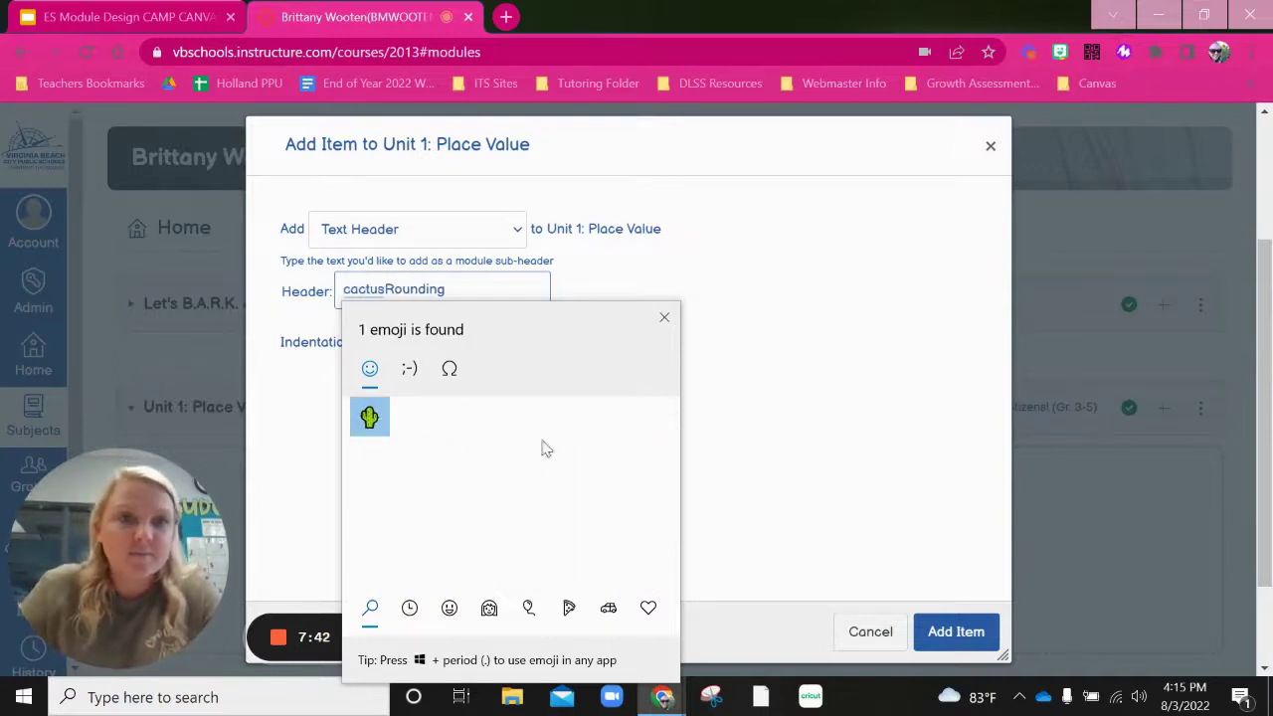
pyautogui.click(369, 420)
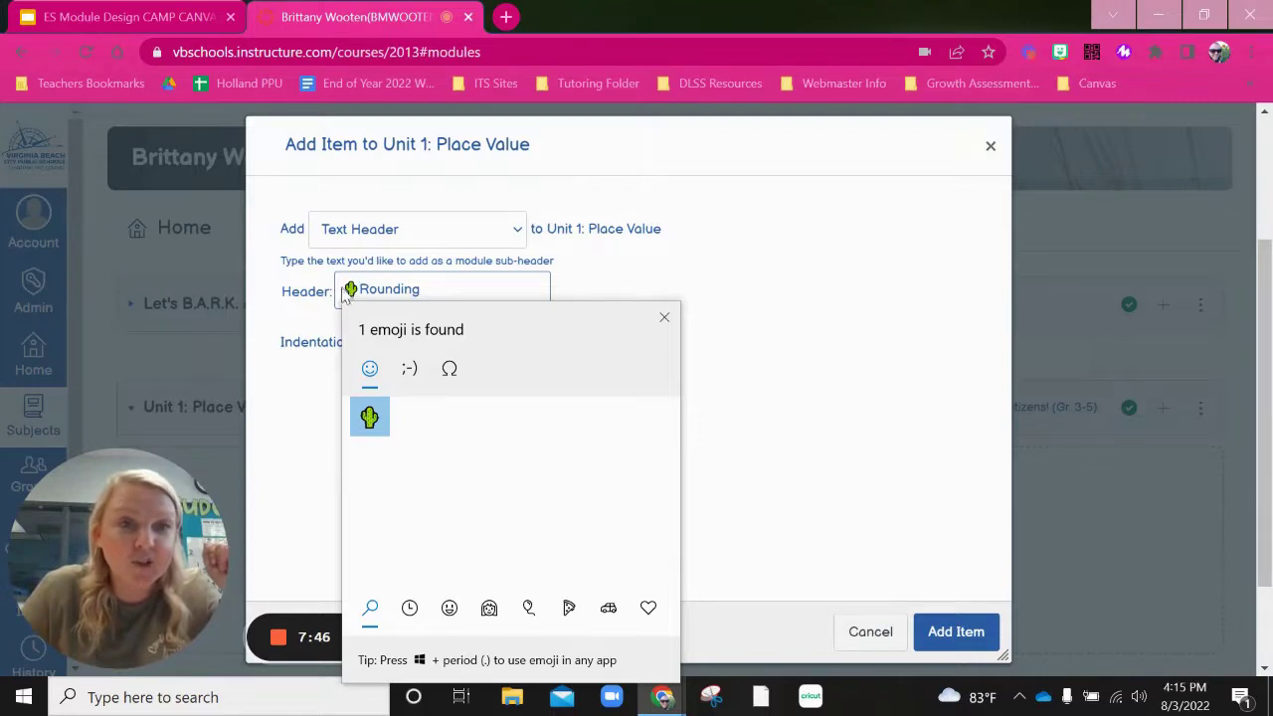
pyautogui.click(665, 322)
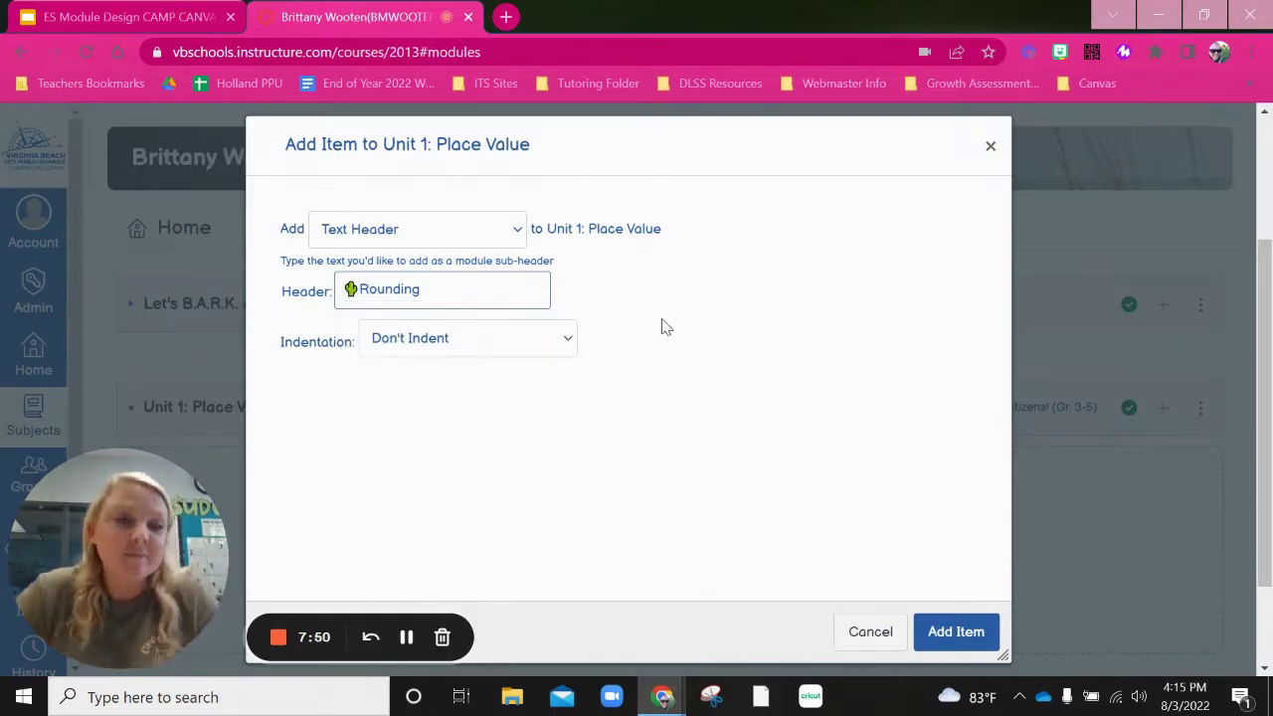
pyautogui.click(421, 289)
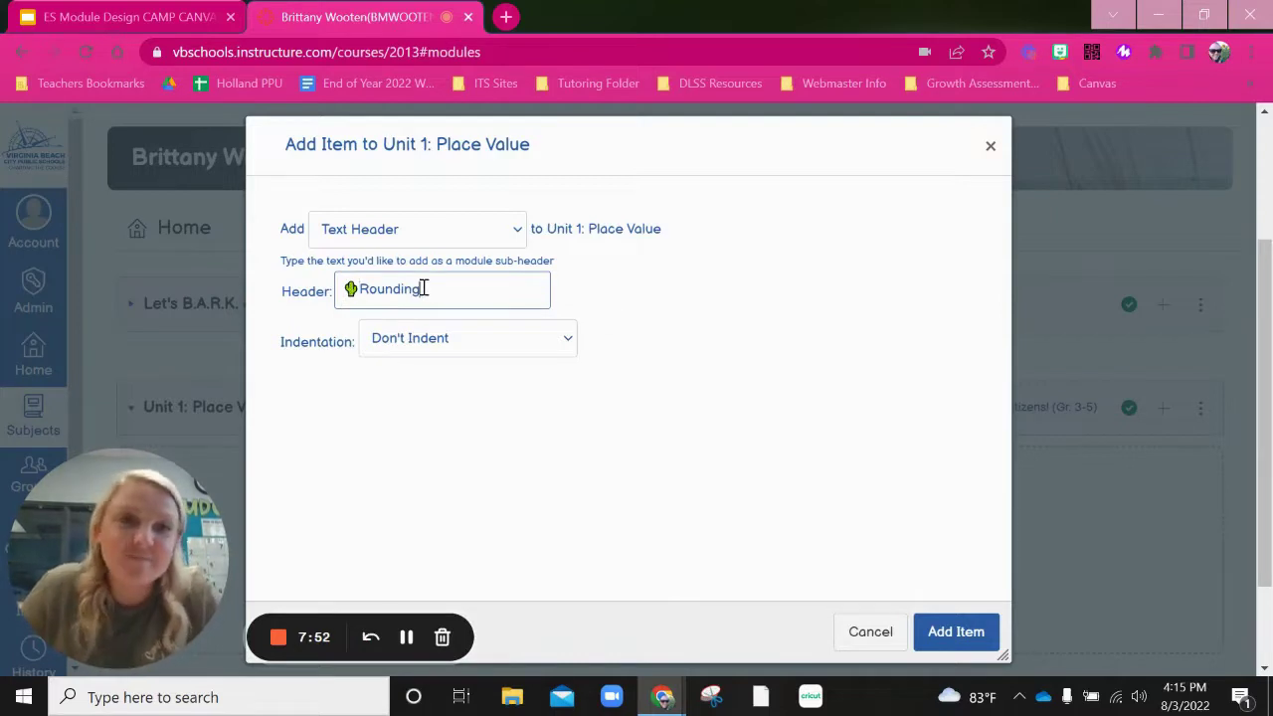
pyautogui.click(980, 644)
# Step: Add a new discussion topic named "A Place For Zero" to the "Unit 1: Place Value" module, indented 1 level
pyautogui.scroll(-3, 478, 438)
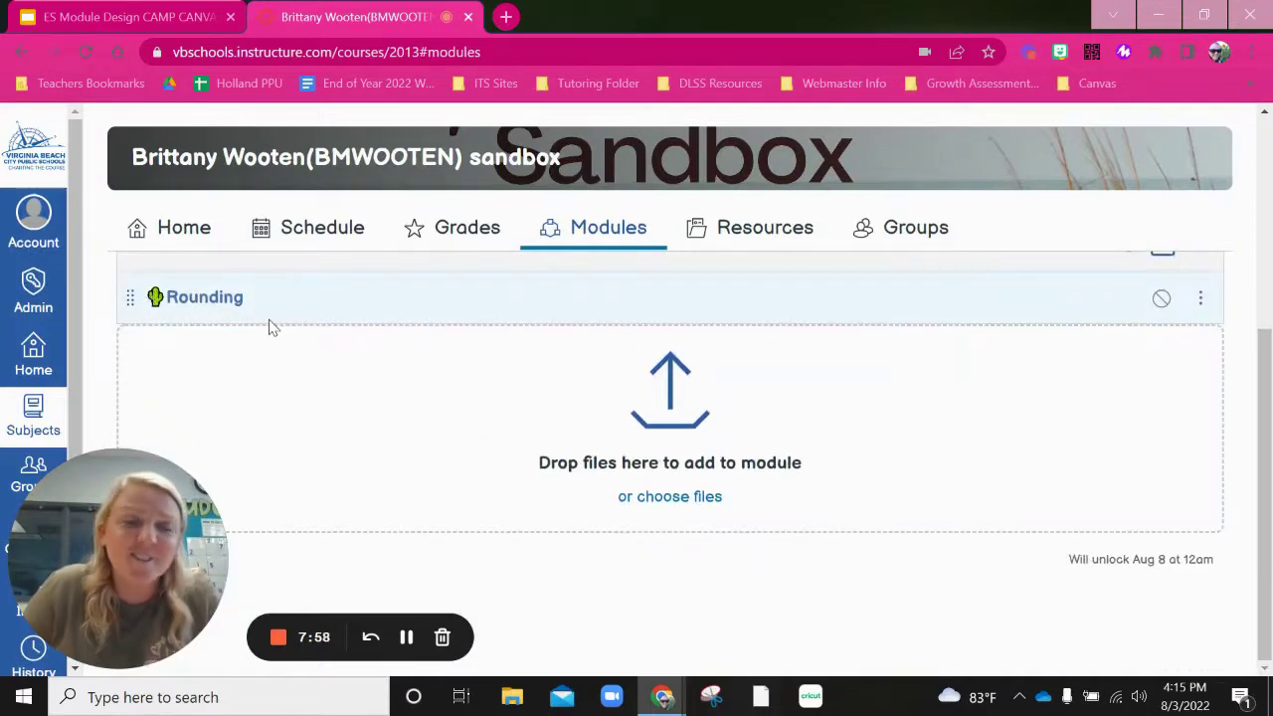
pyautogui.scroll(1, 787, 431)
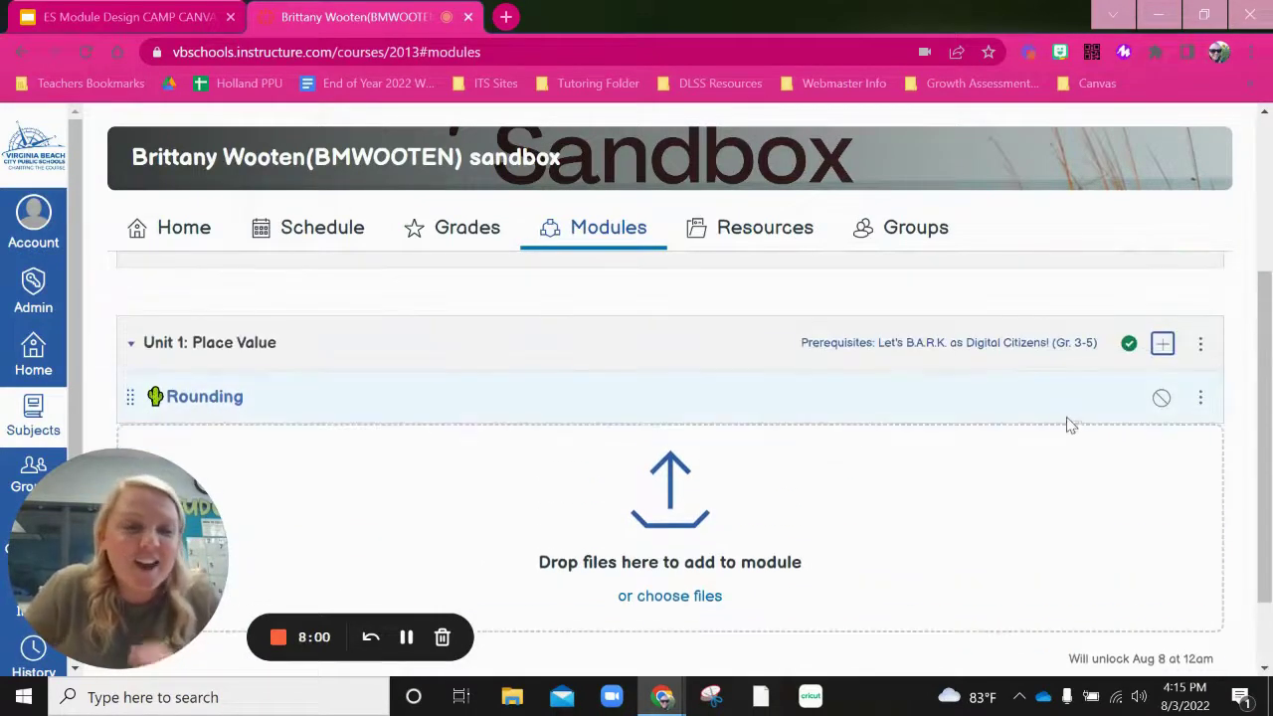
pyautogui.click(1162, 343)
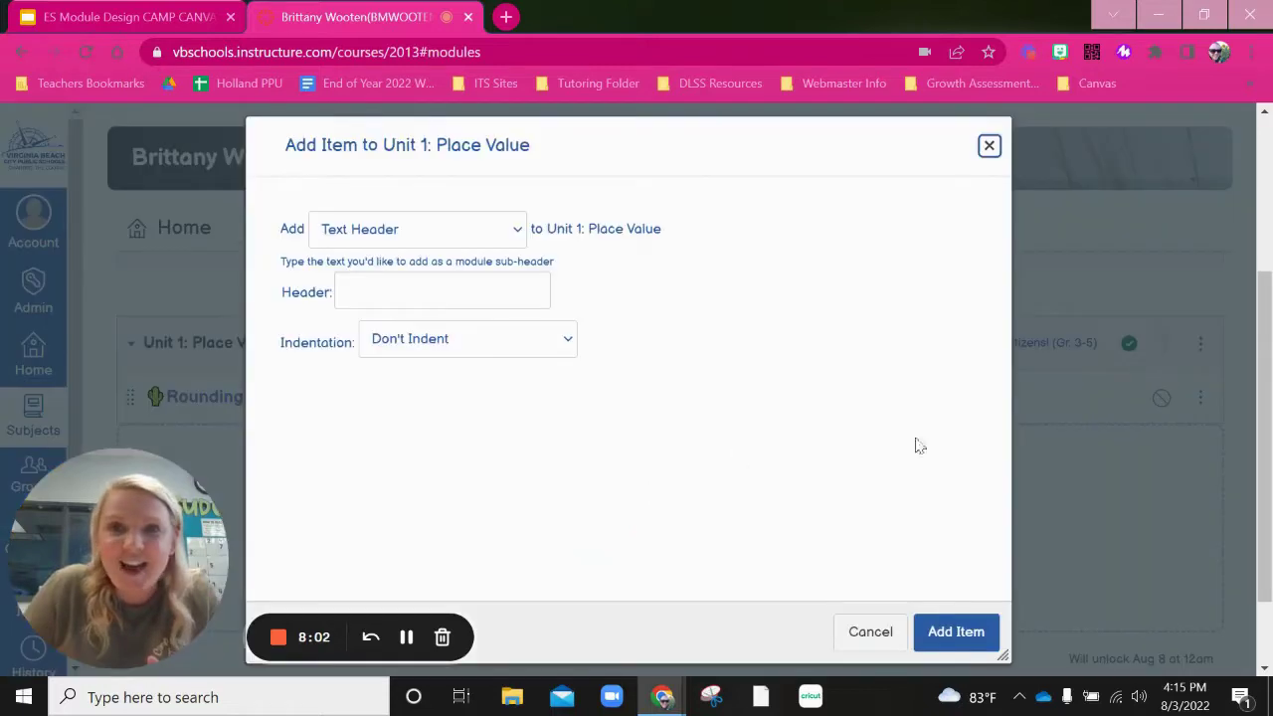
pyautogui.click(442, 239)
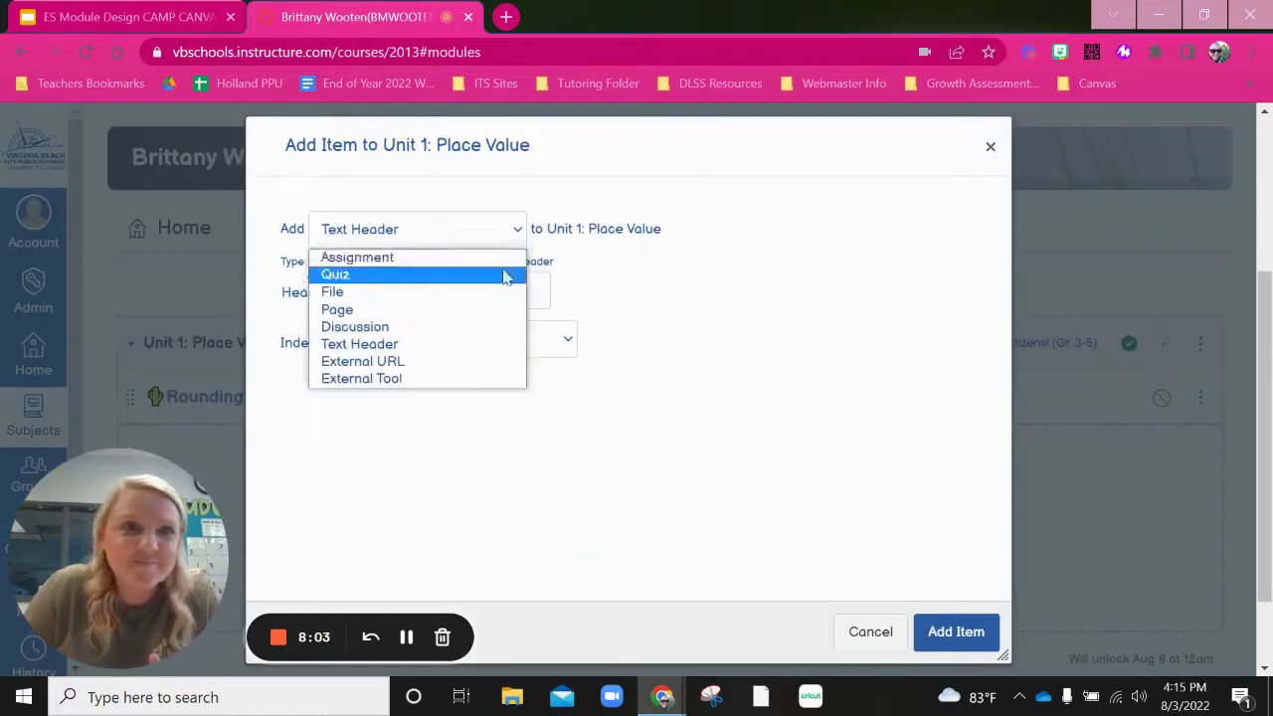
pyautogui.click(398, 328)
pyautogui.click(358, 294)
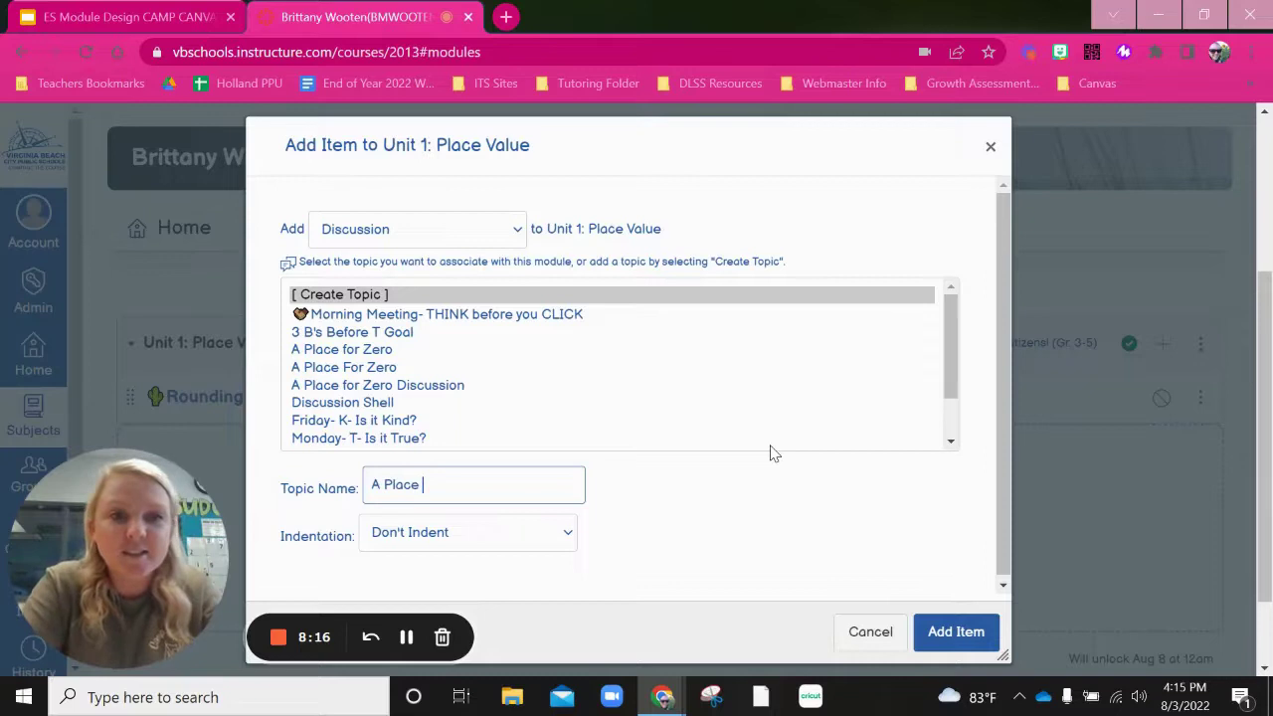
pyautogui.write('ero')
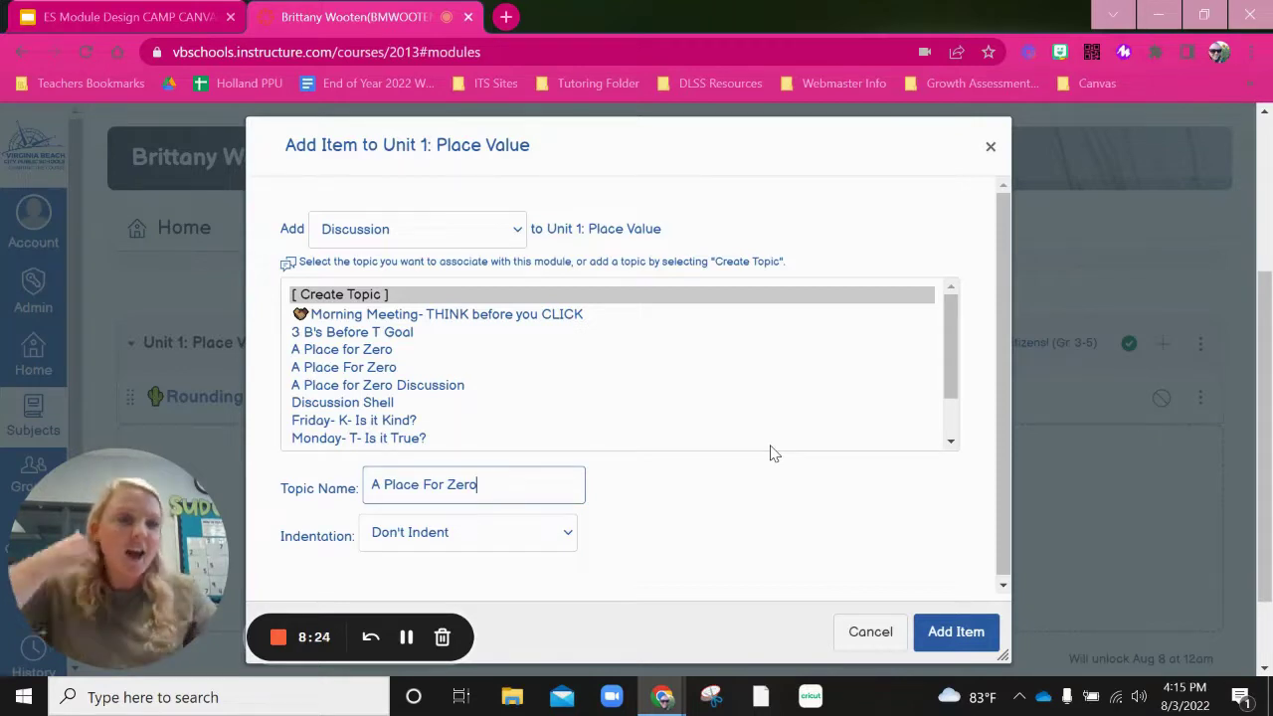
pyautogui.click(452, 537)
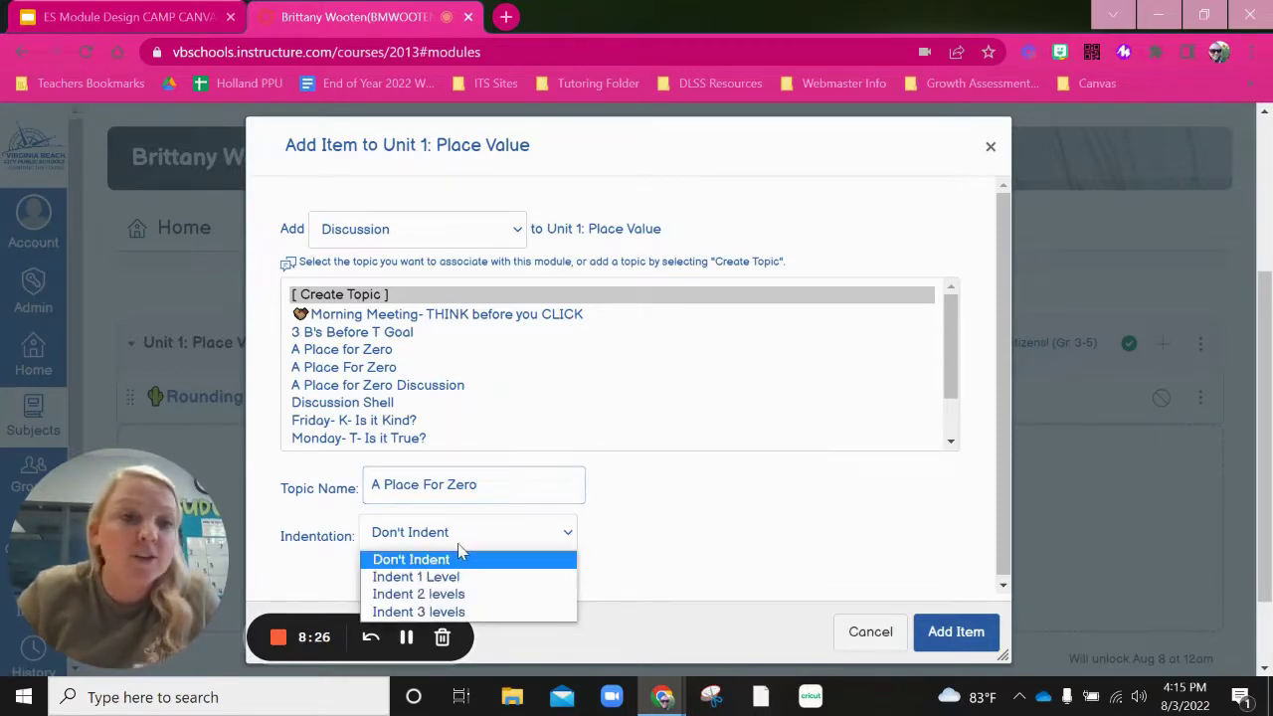
pyautogui.click(453, 576)
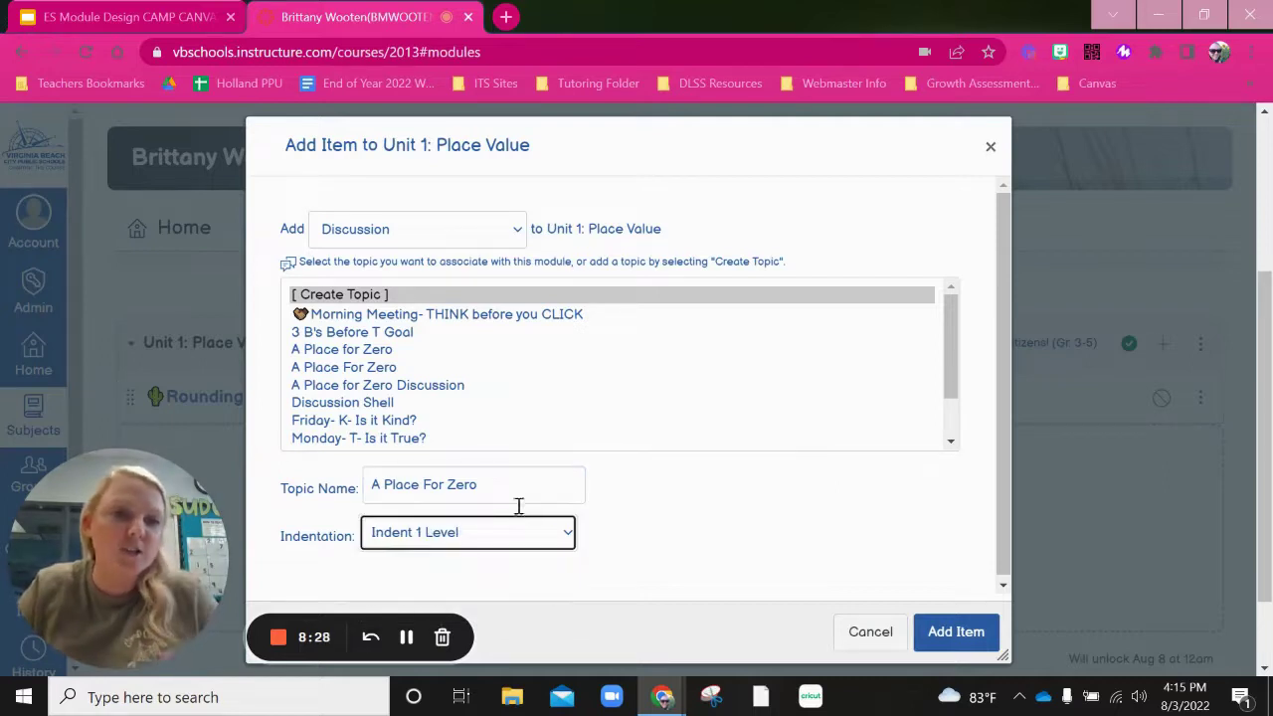
pyautogui.click(955, 632)
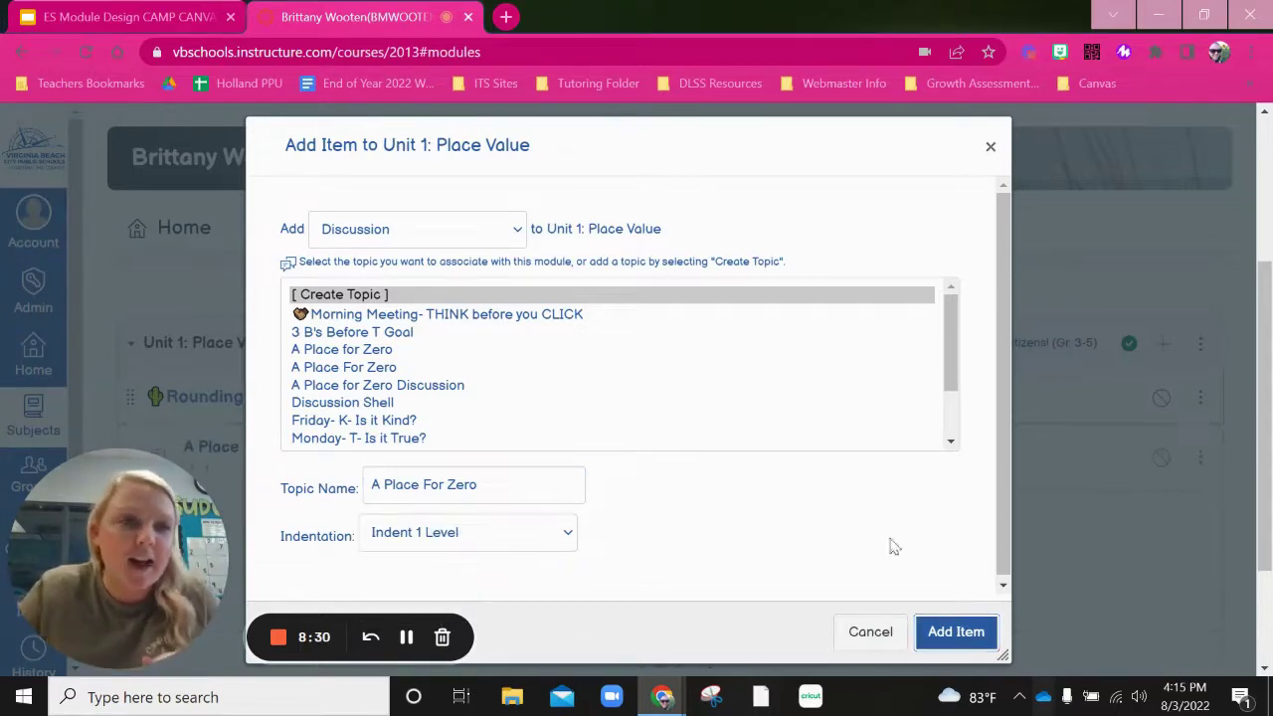
# Step: Start another text header item in the "Unit 1: Place Value" module with the header text "Comparing"
pyautogui.scroll(-1, 335, 434)
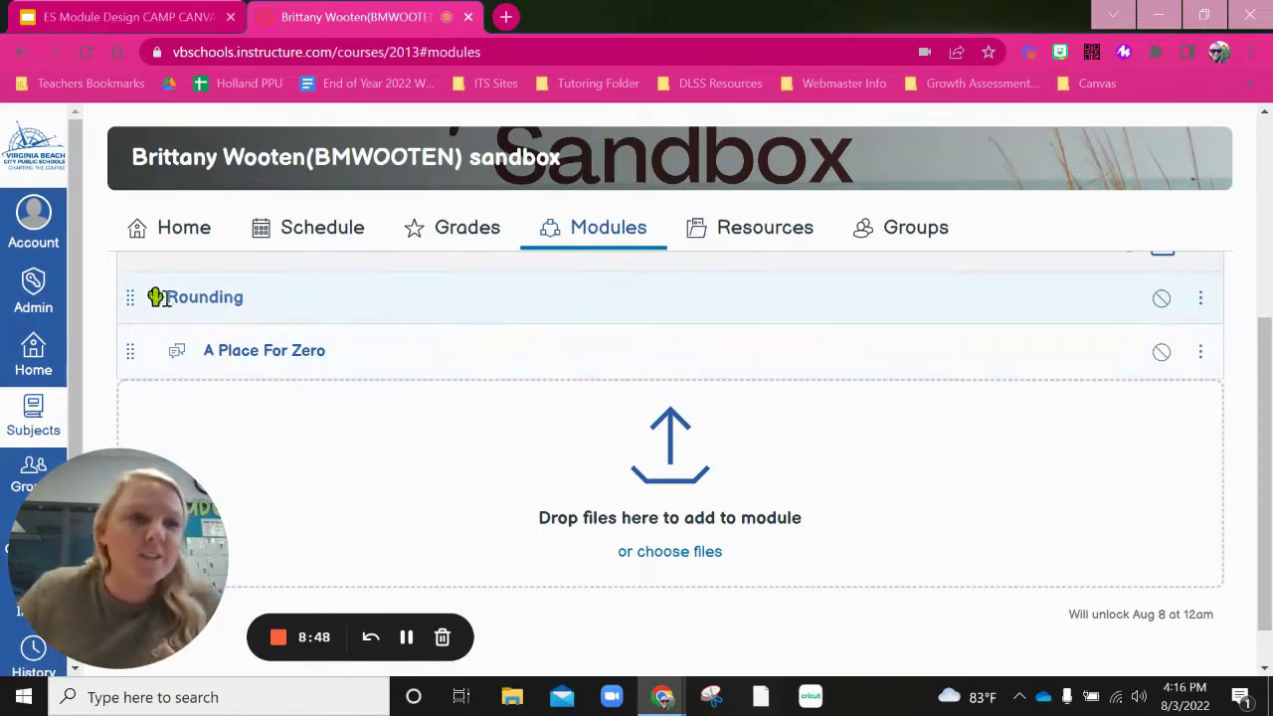
pyautogui.scroll(1, 1193, 381)
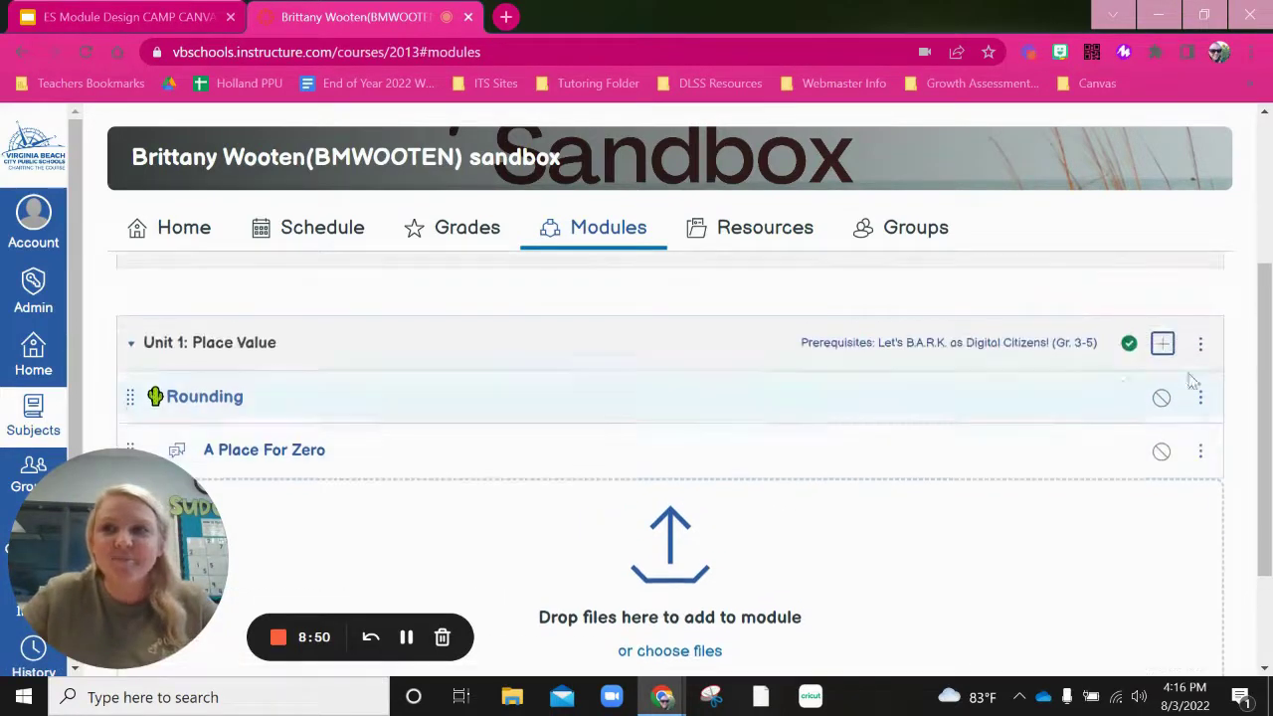
pyautogui.click(1162, 344)
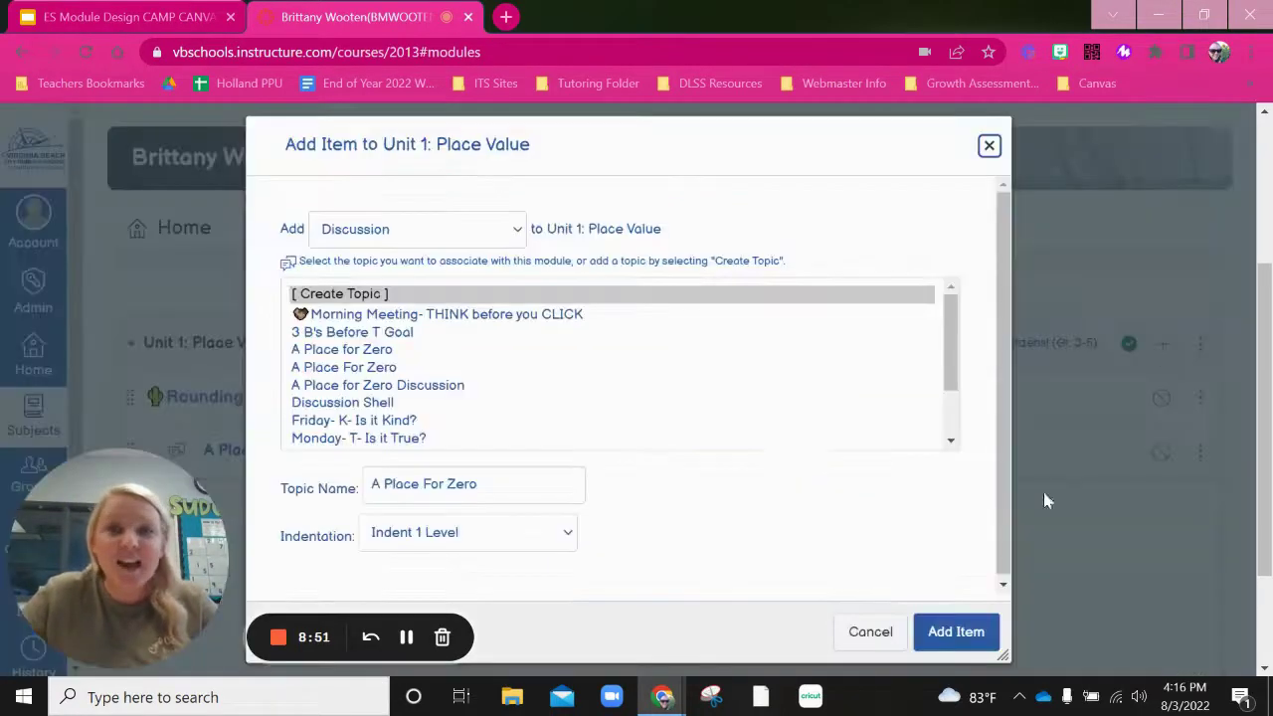
pyautogui.click(374, 236)
pyautogui.click(403, 345)
pyautogui.click(415, 292)
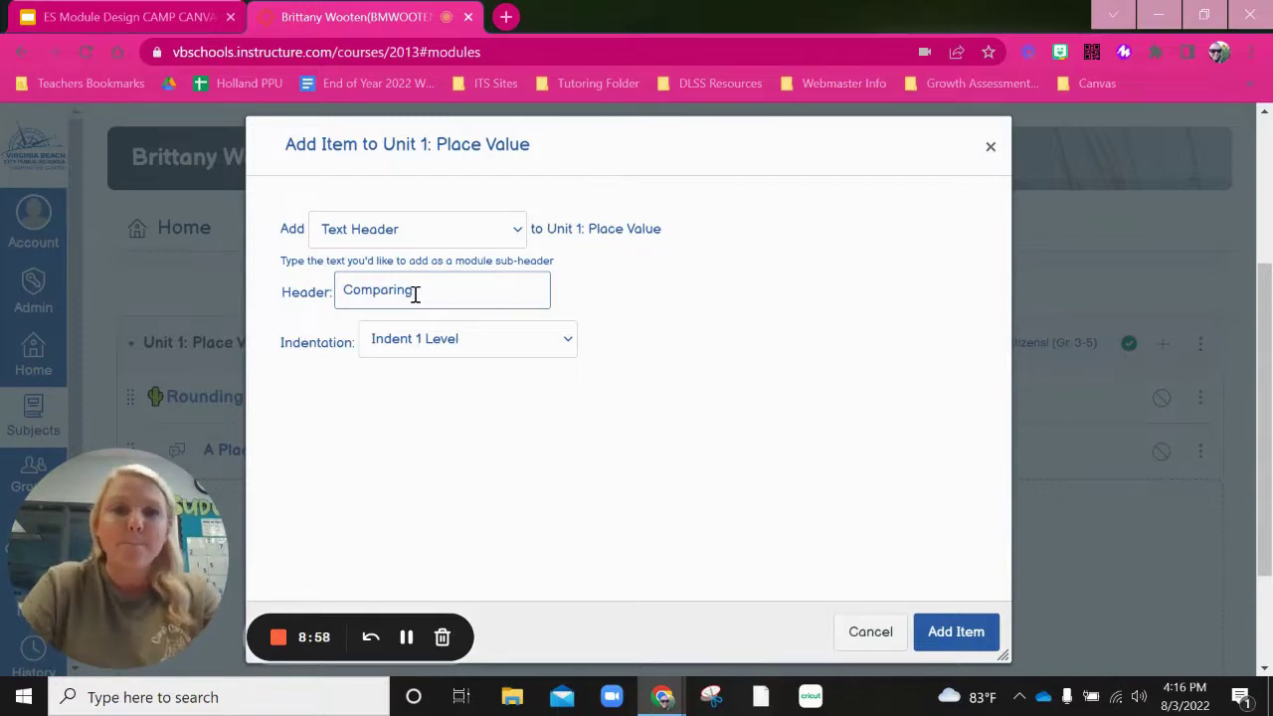
# Step: Insert a ">" symbol from the symbol picker in front of the "Comparing" header text
pyautogui.press('super+period')
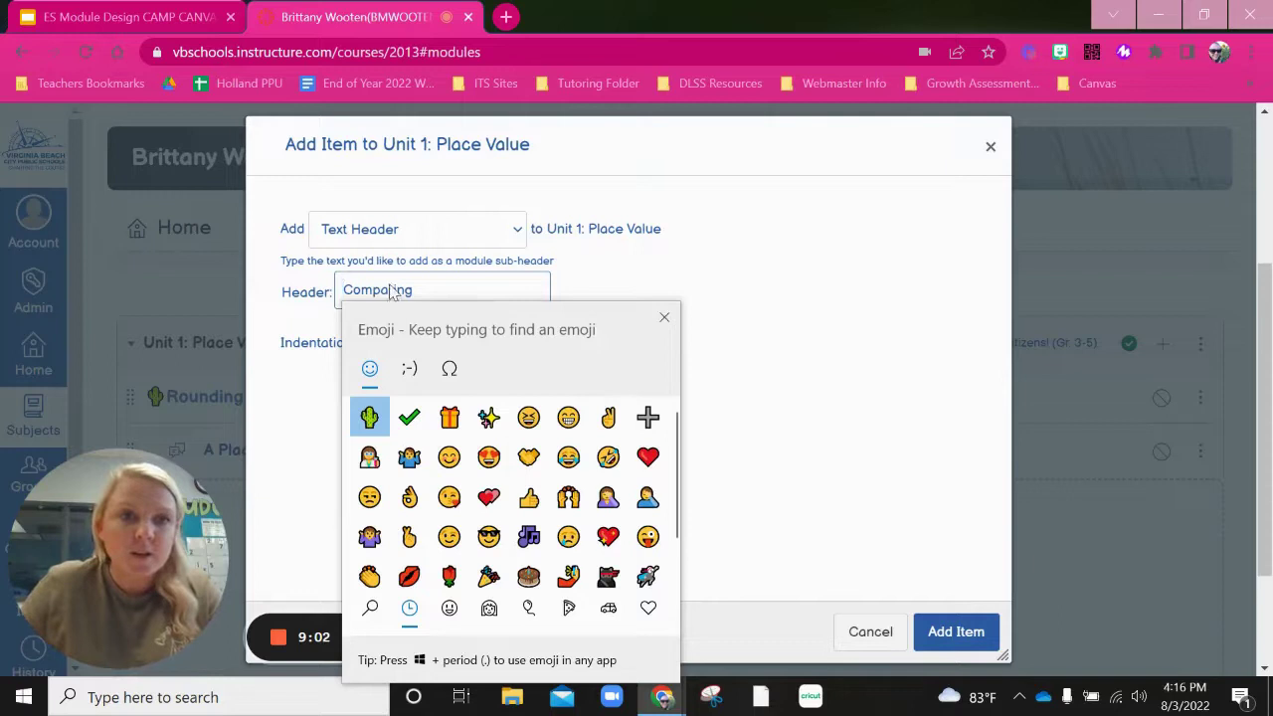
pyautogui.click(450, 369)
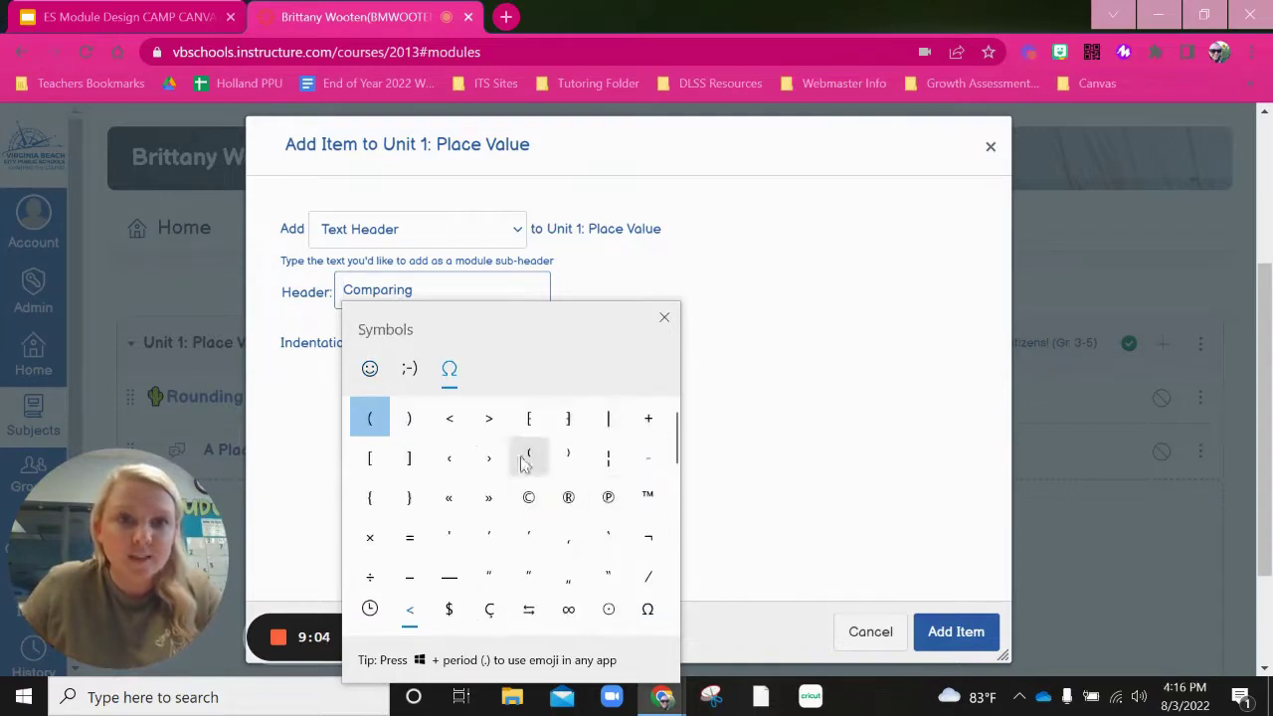
pyautogui.click(489, 417)
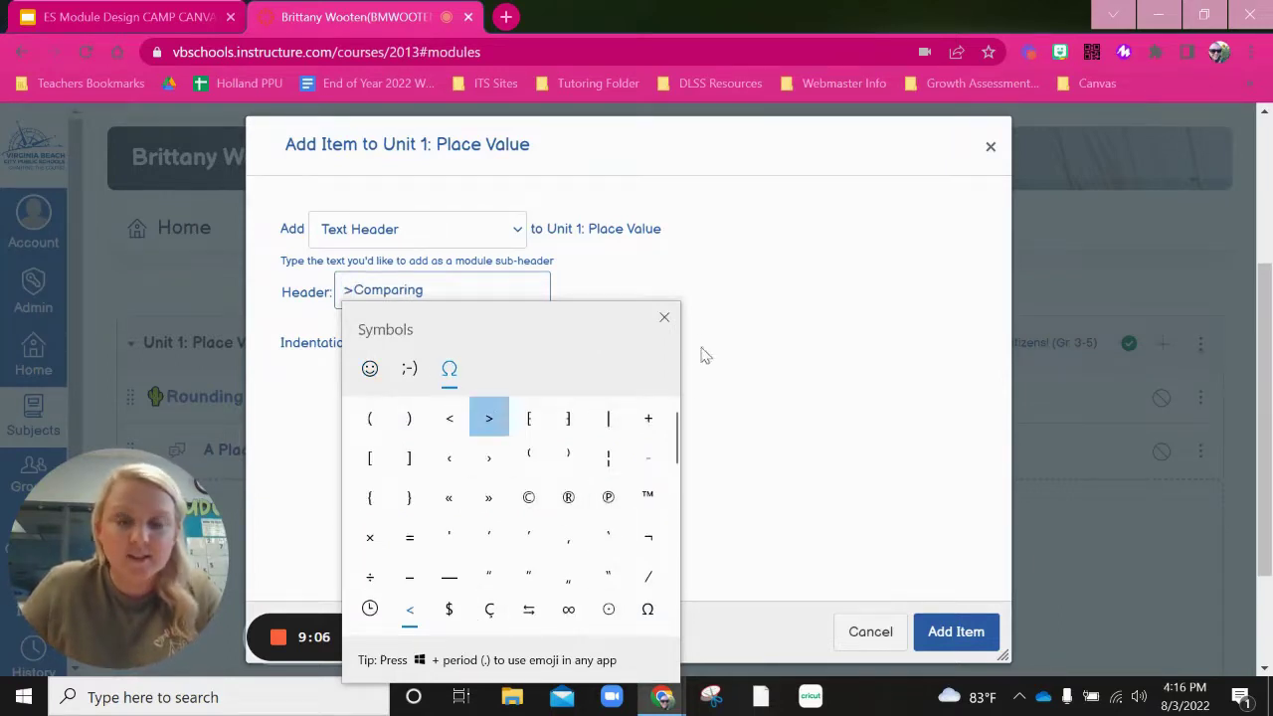
pyautogui.click(665, 317)
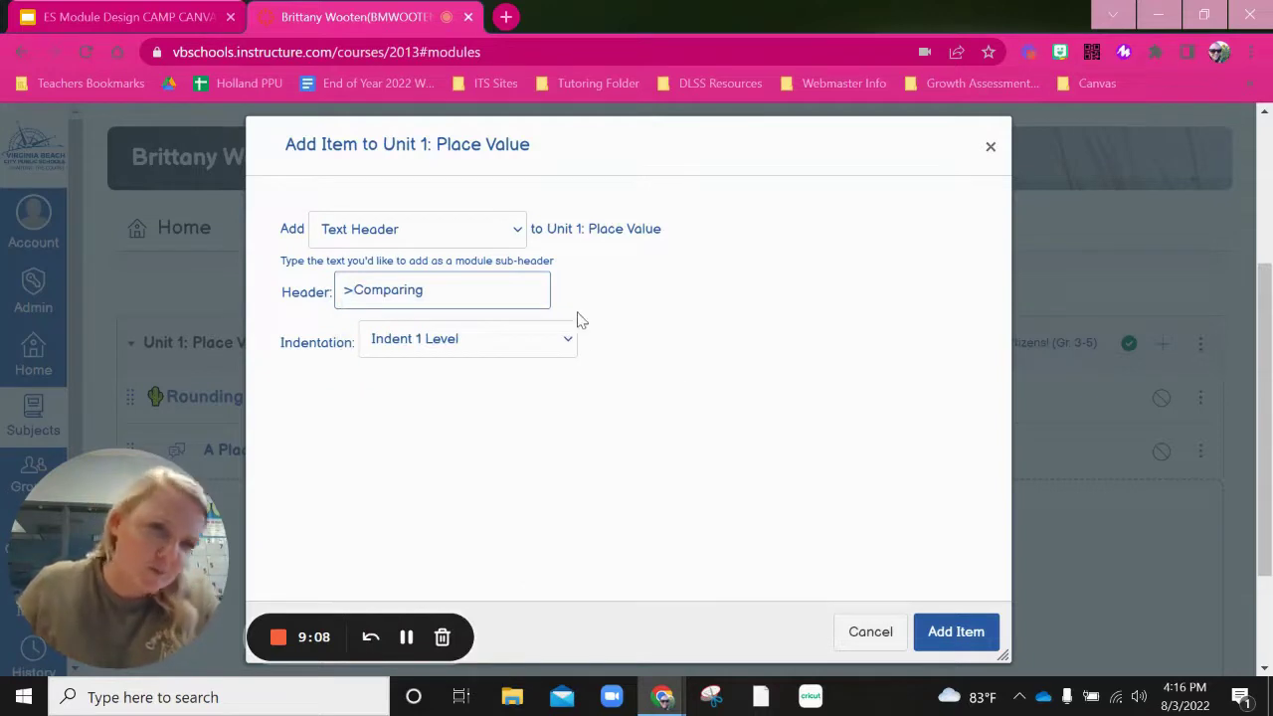
# Step: Set the ">Comparing" header's indentation to Don't Indent and add it to the module
pyautogui.click(553, 341)
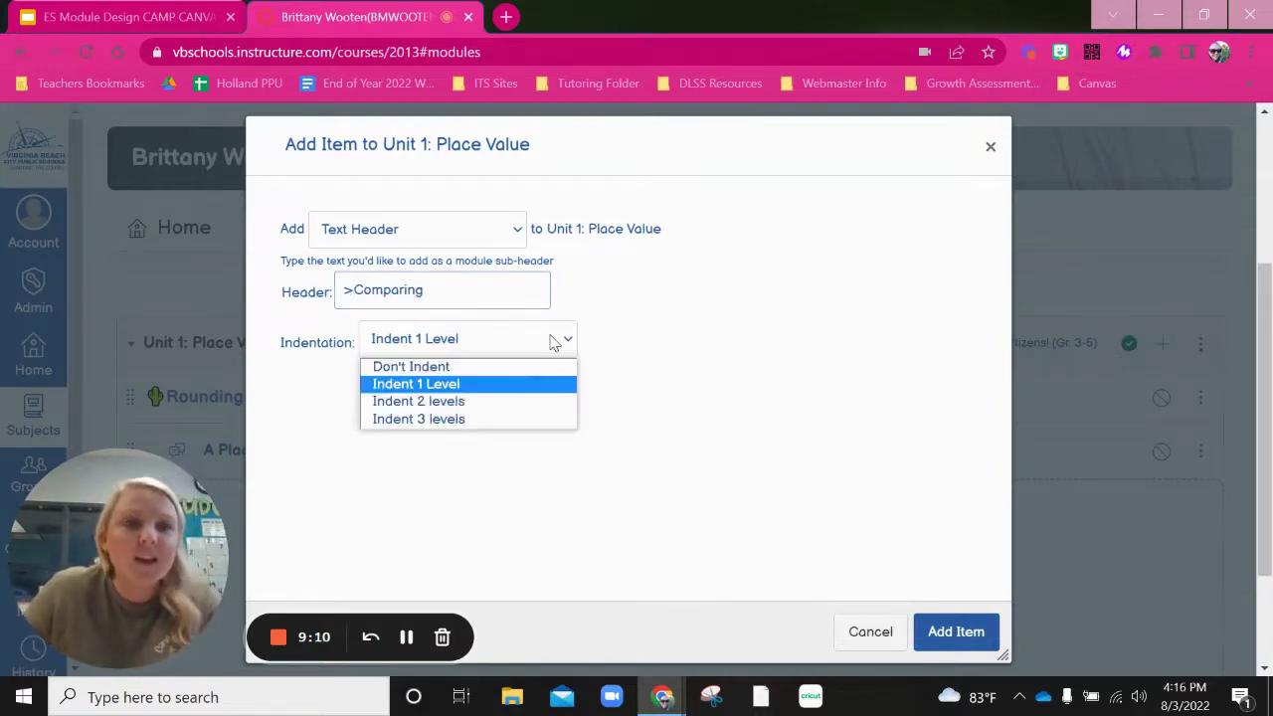
pyautogui.click(508, 367)
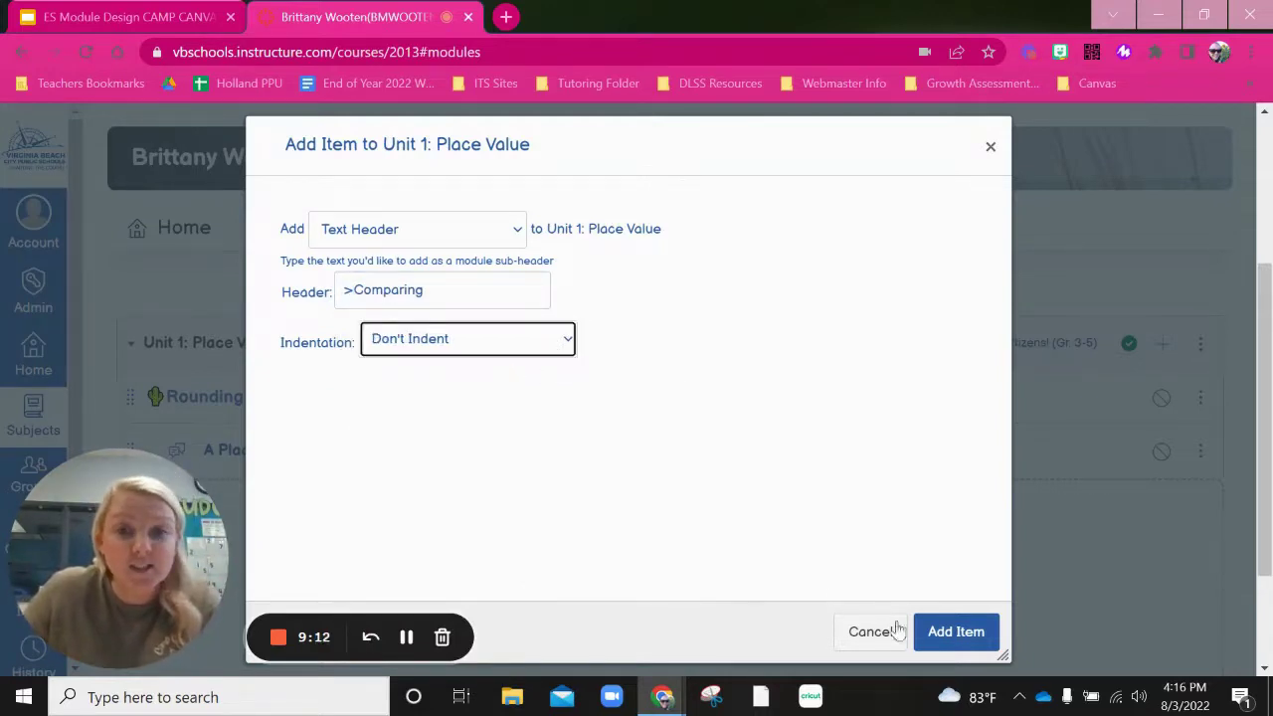
pyautogui.click(963, 641)
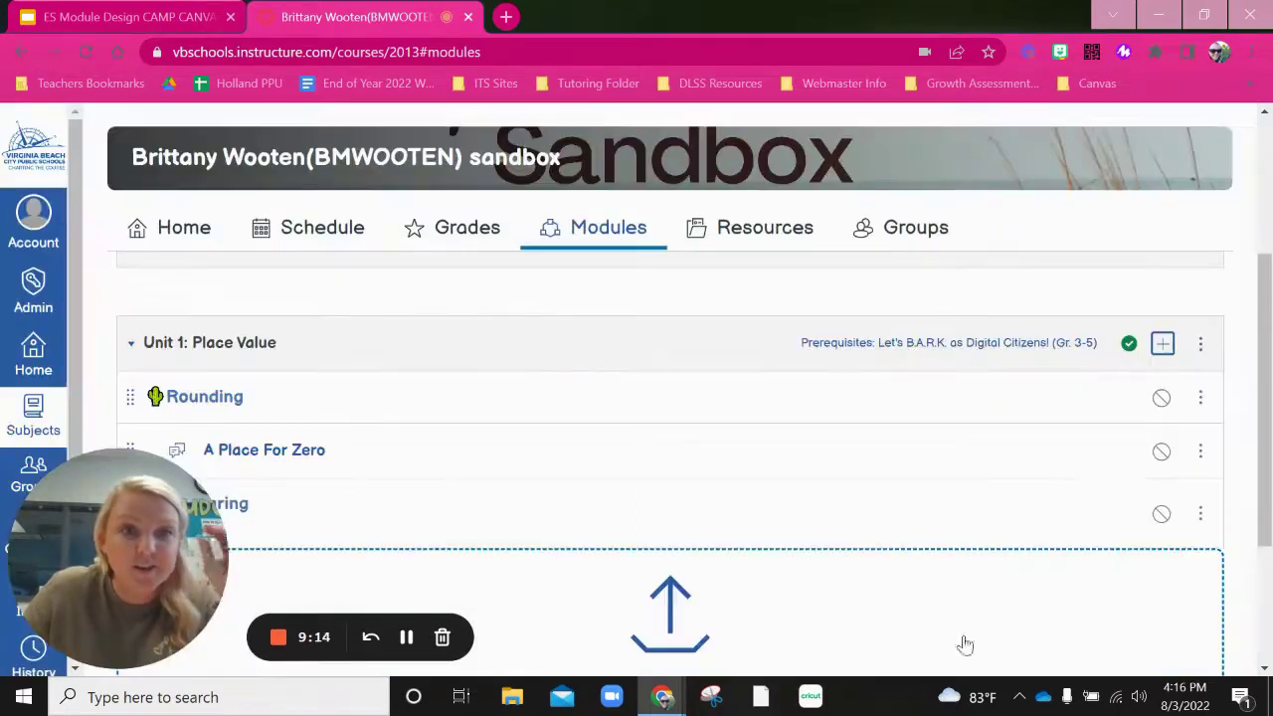
pyautogui.scroll(-2, 398, 373)
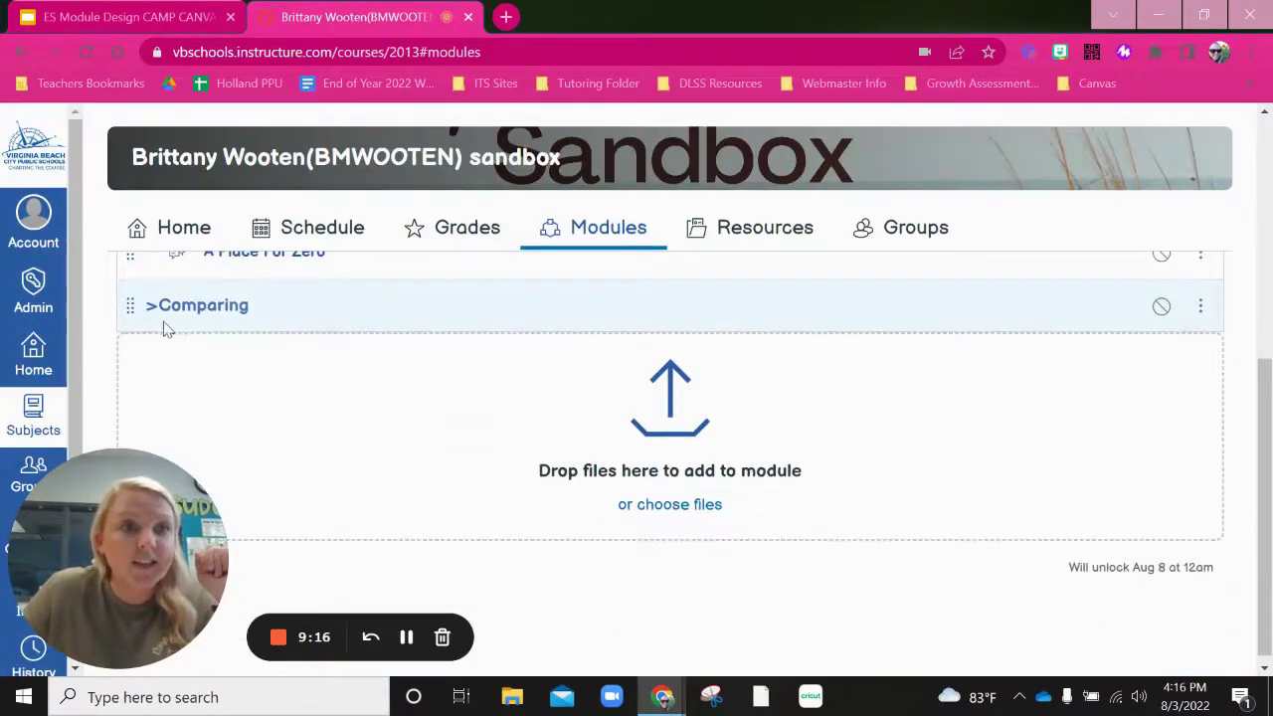
pyautogui.scroll(2, 208, 312)
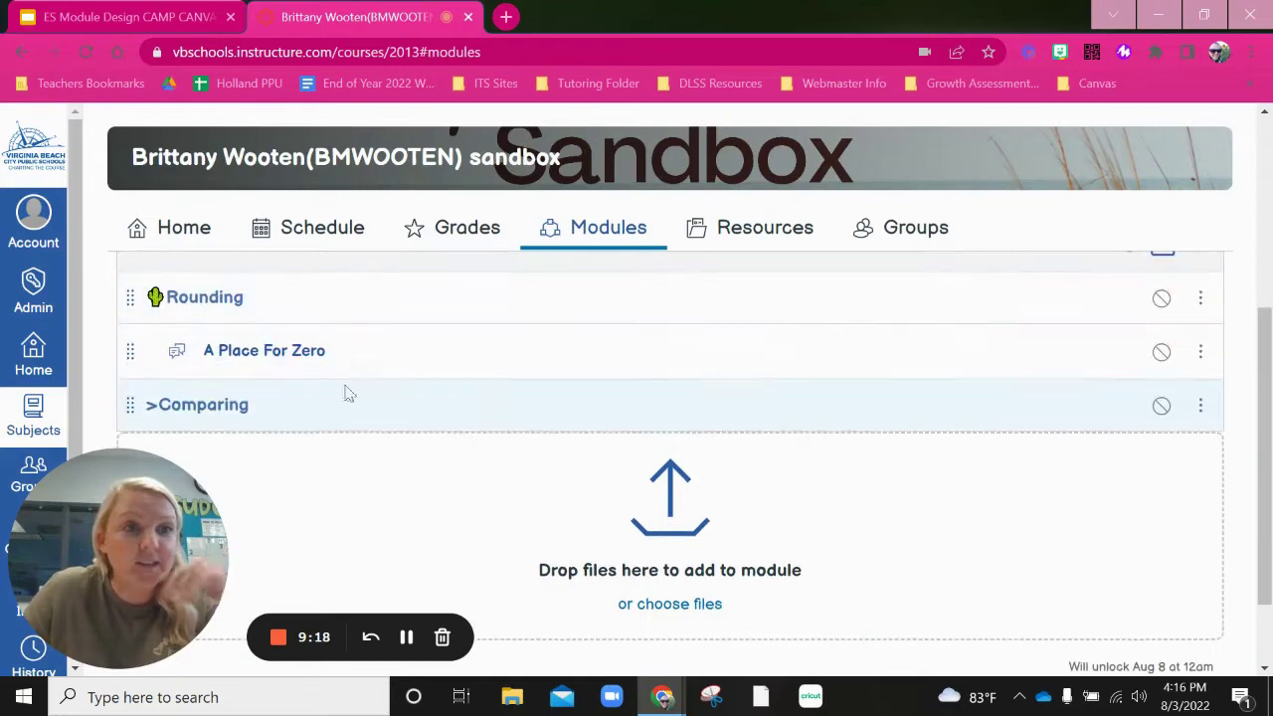
# Step: Start a new page item in the "Unit 1: Place Value" module using the Create Page option
pyautogui.scroll(-2, 924, 432)
pyautogui.scroll(10, 1160, 352)
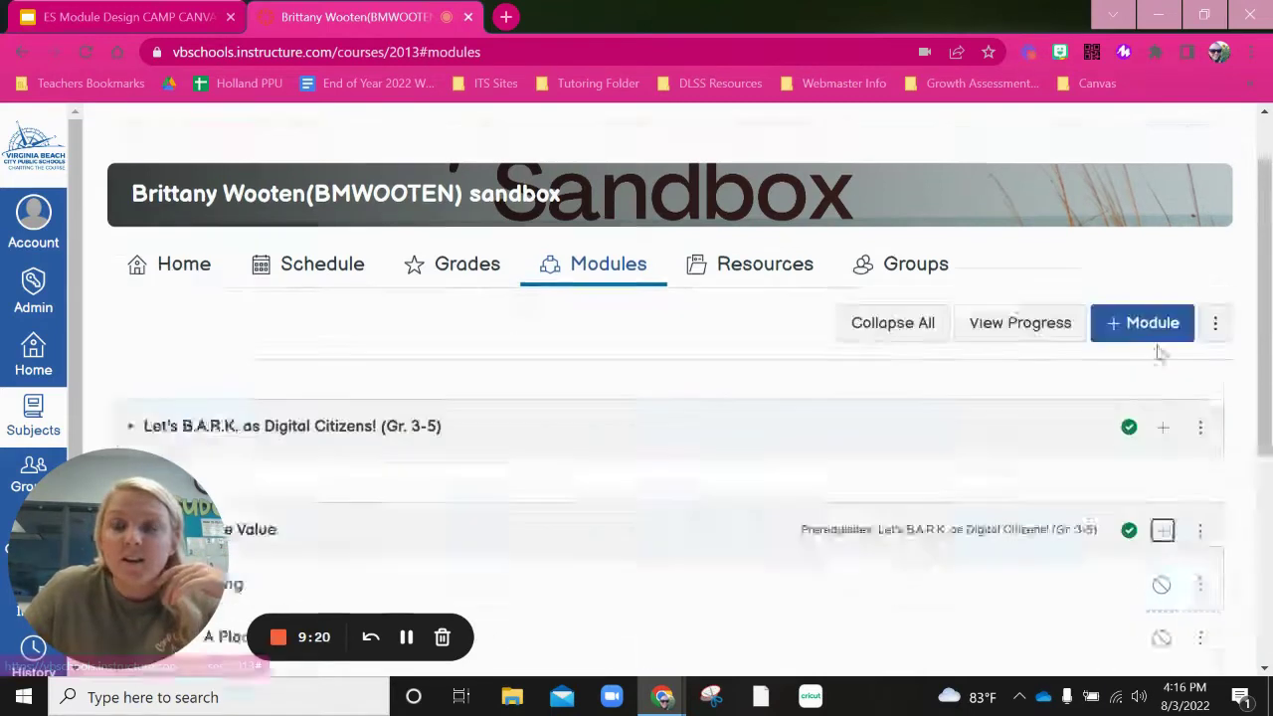
pyautogui.scroll(-3, 1151, 431)
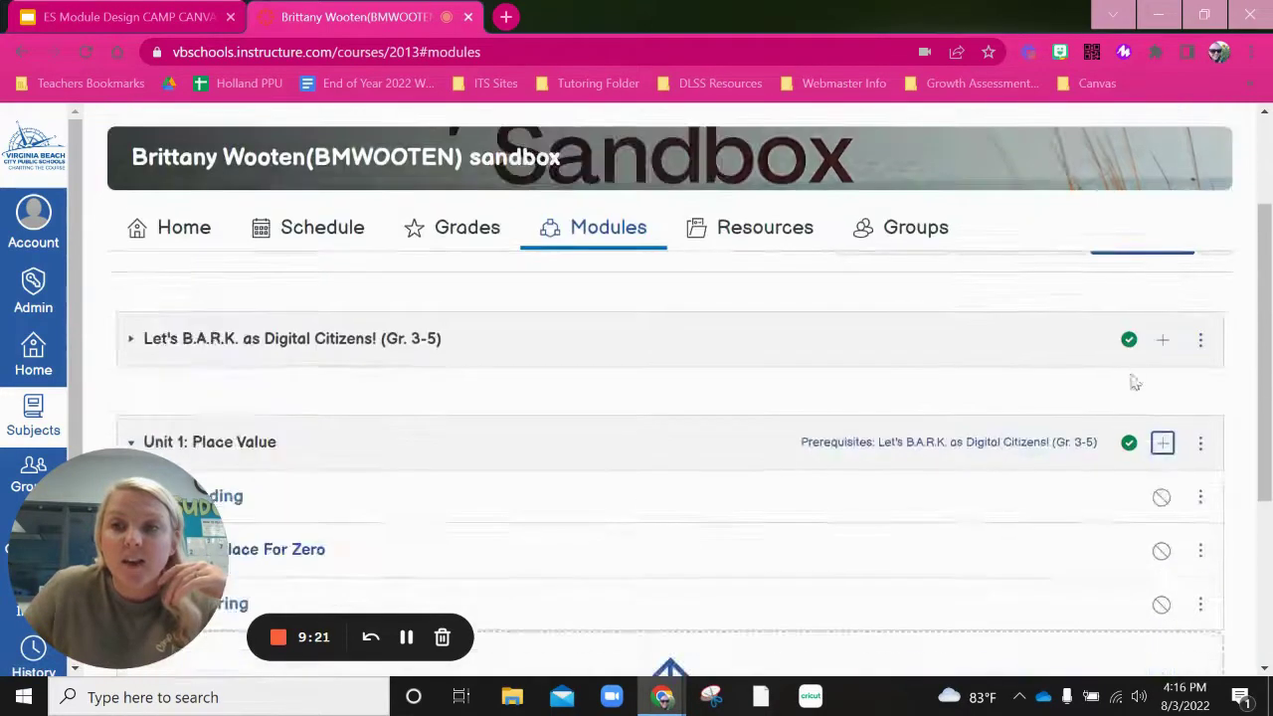
pyautogui.click(1162, 442)
pyautogui.click(489, 235)
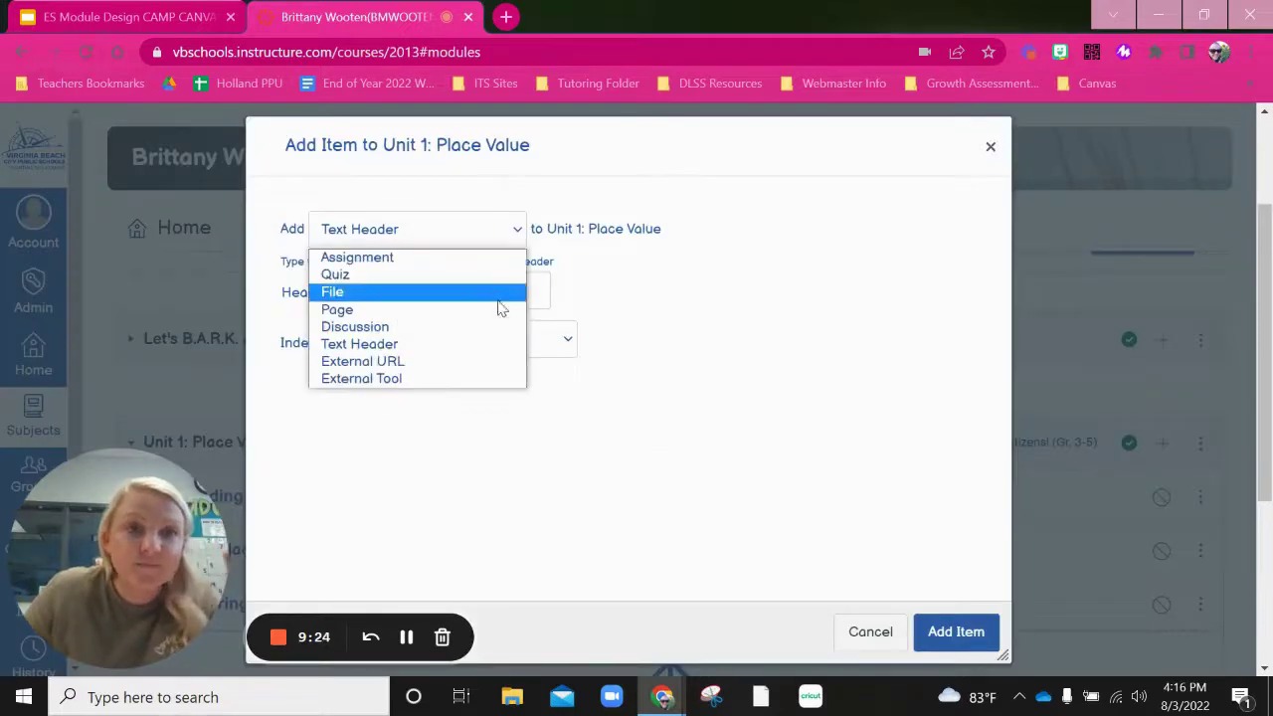
pyautogui.click(380, 309)
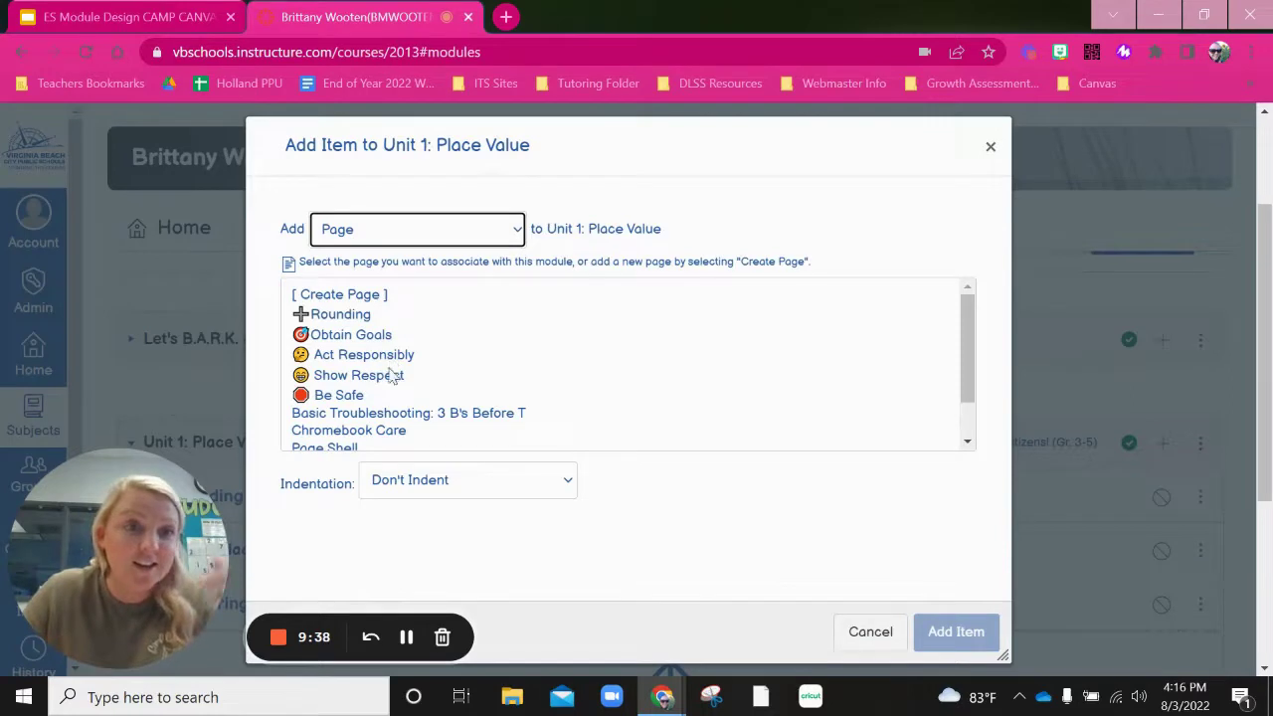
pyautogui.click(348, 296)
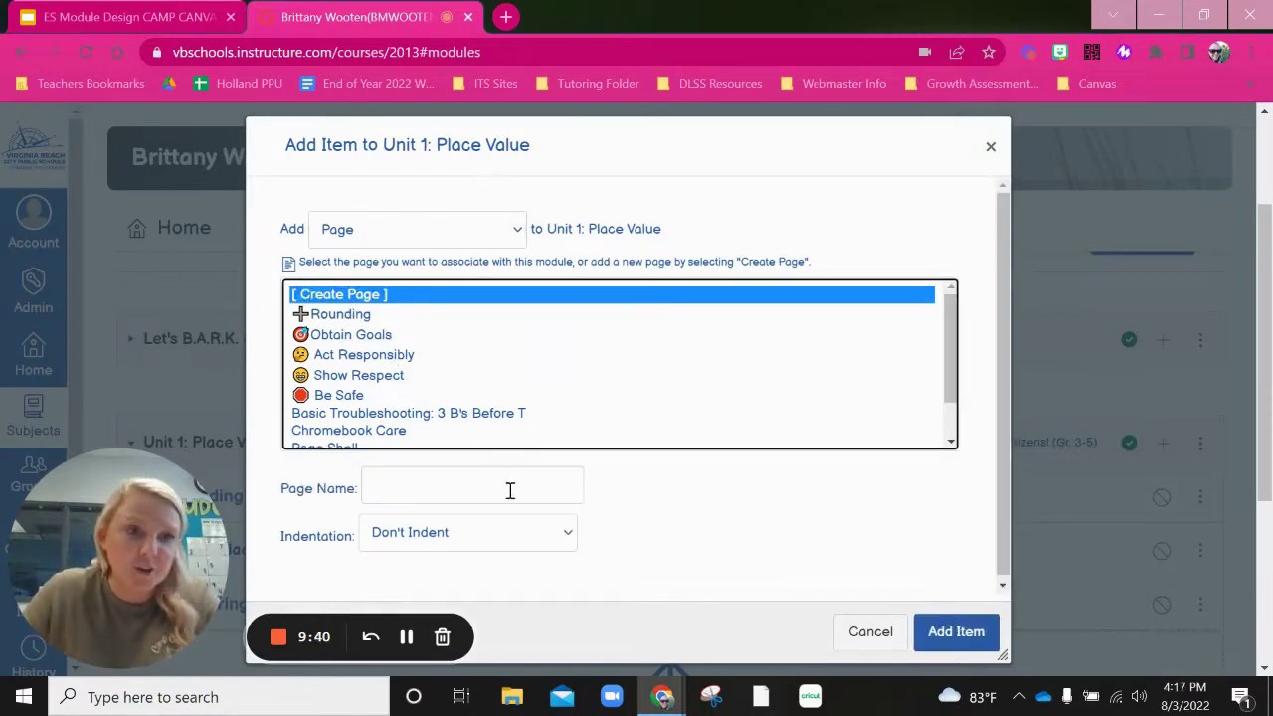
# Step: Name the new page "Comparing Assignment"
pyautogui.click(515, 492)
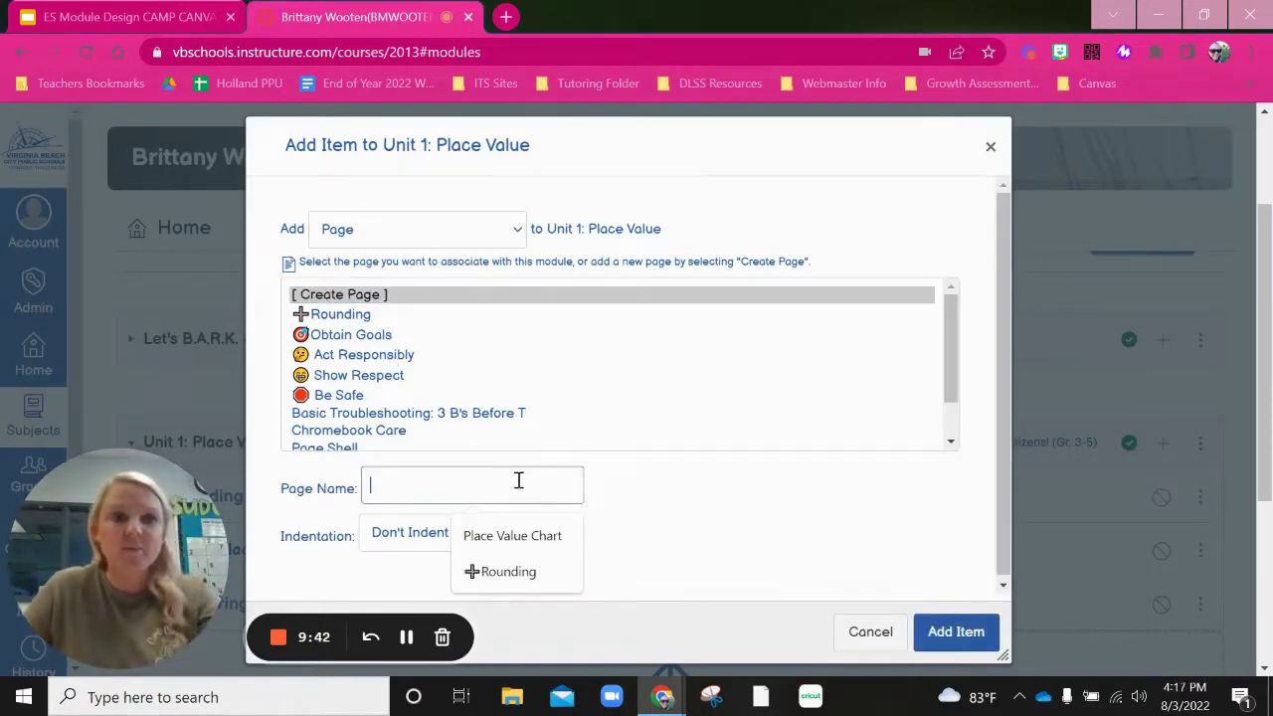
pyautogui.write('Com')
pyautogui.write('ng')
pyautogui.press('BackSpace')
pyautogui.press('BackSpace')
pyautogui.press('BackSpace')
pyautogui.press('BackSpace')
pyautogui.press('BackSpace')
pyautogui.press('BackSpace')
pyautogui.write('p')
pyautogui.write('par')
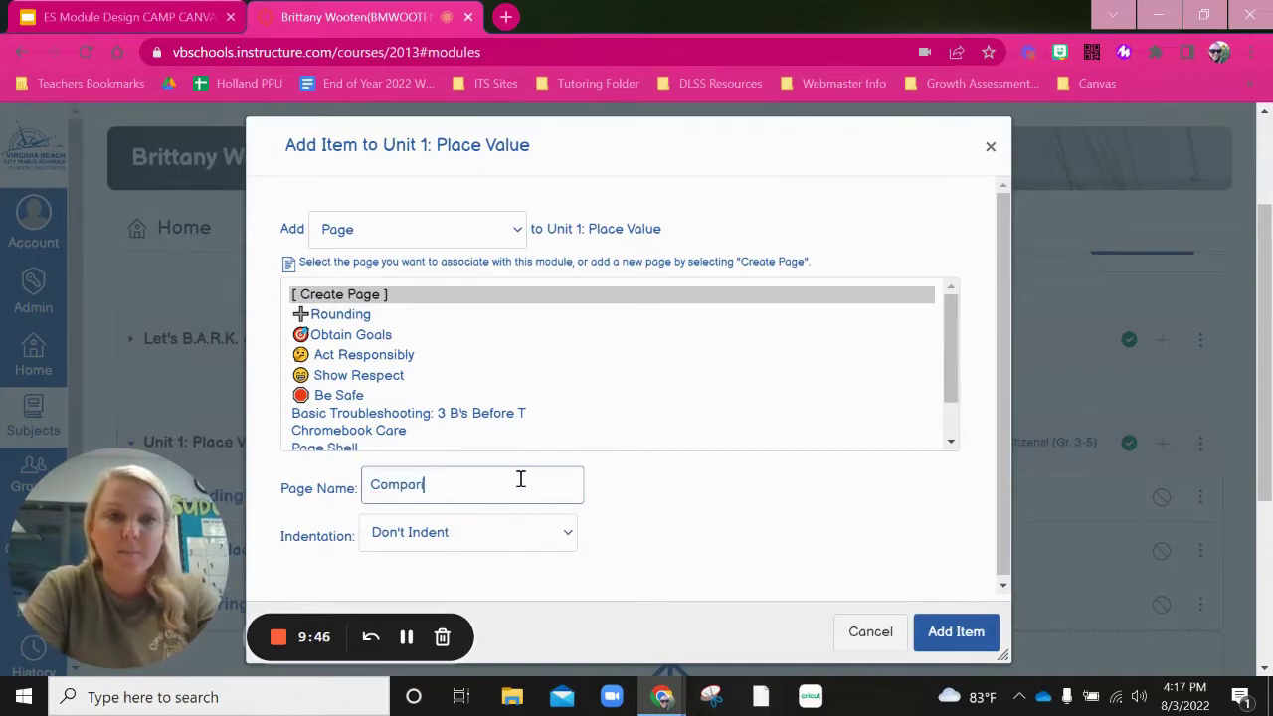
pyautogui.write('ing Assignment')
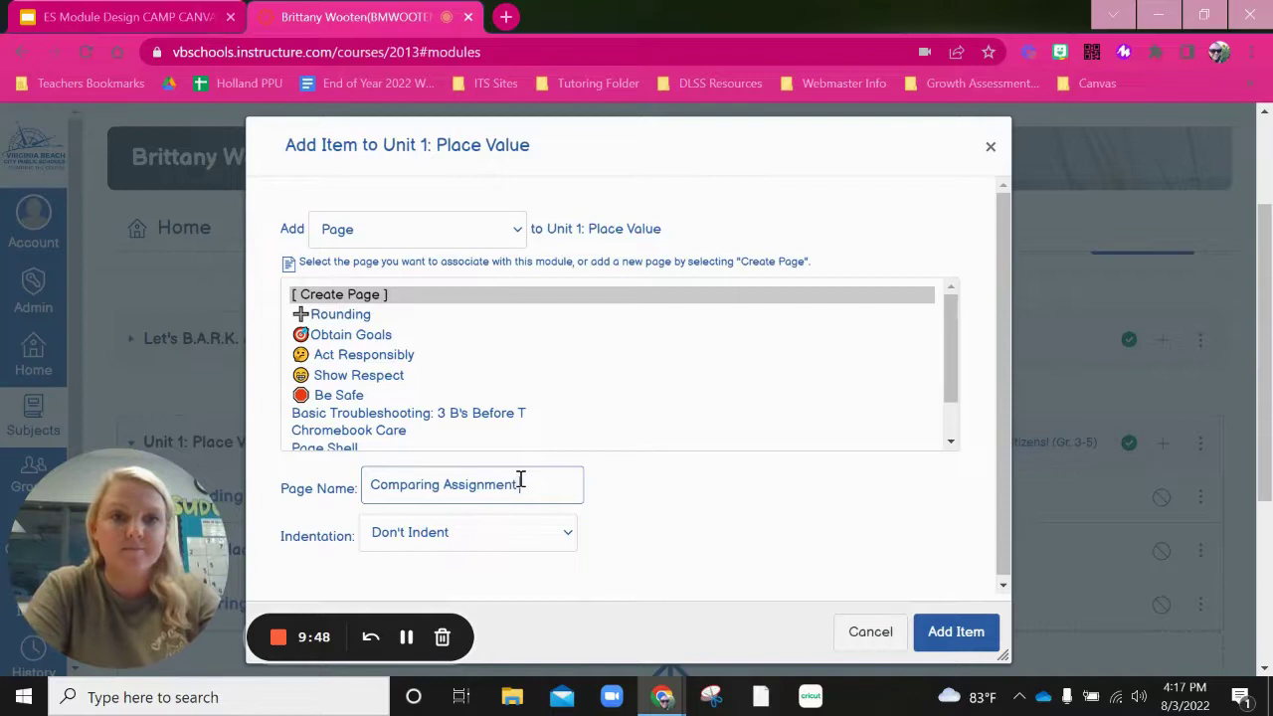
# Step: Set the "Comparing Assignment" page's indentation to Indent 1 Level and add it to the module
pyautogui.click(469, 533)
pyautogui.click(444, 576)
pyautogui.click(955, 633)
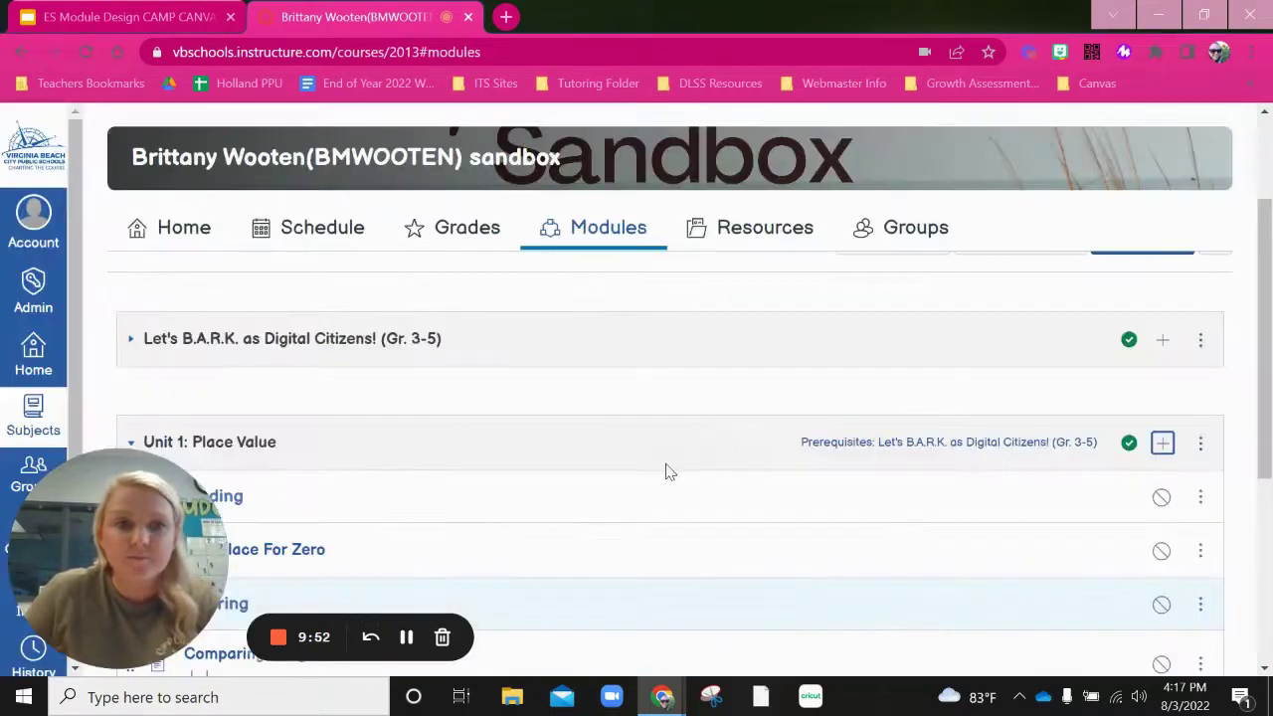
pyautogui.scroll(-3, 666, 468)
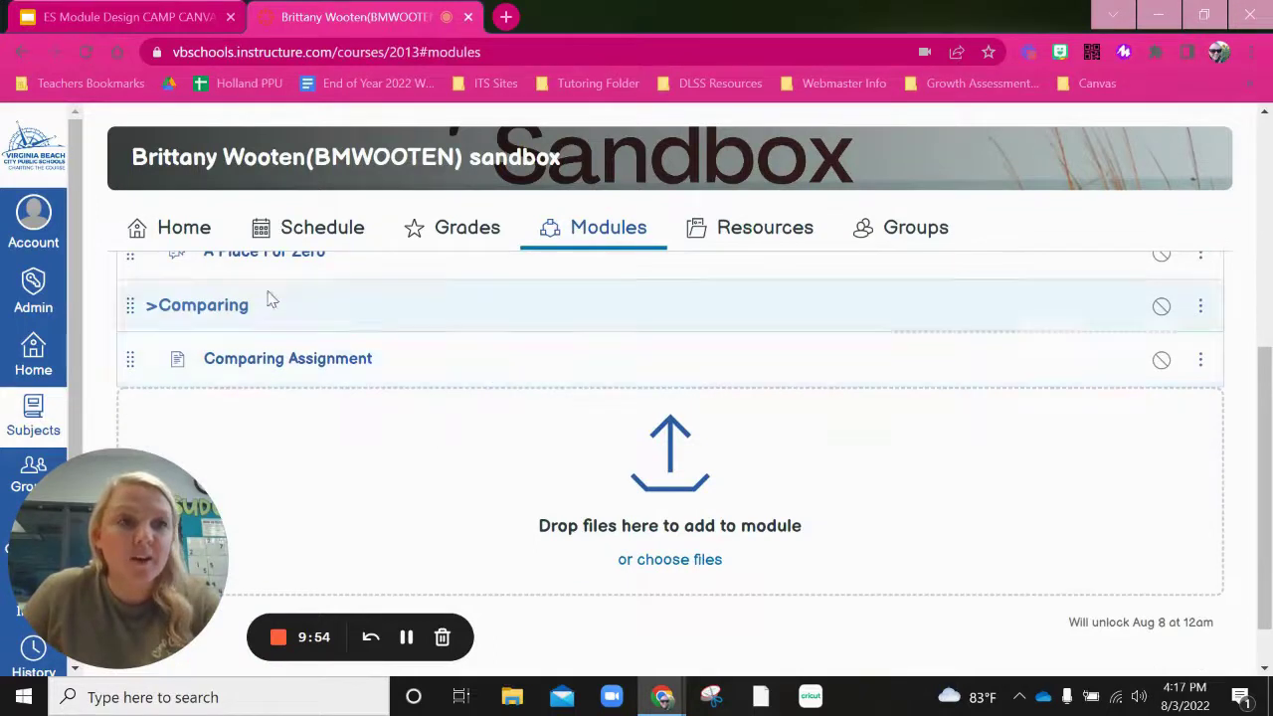
pyautogui.scroll(2, 372, 362)
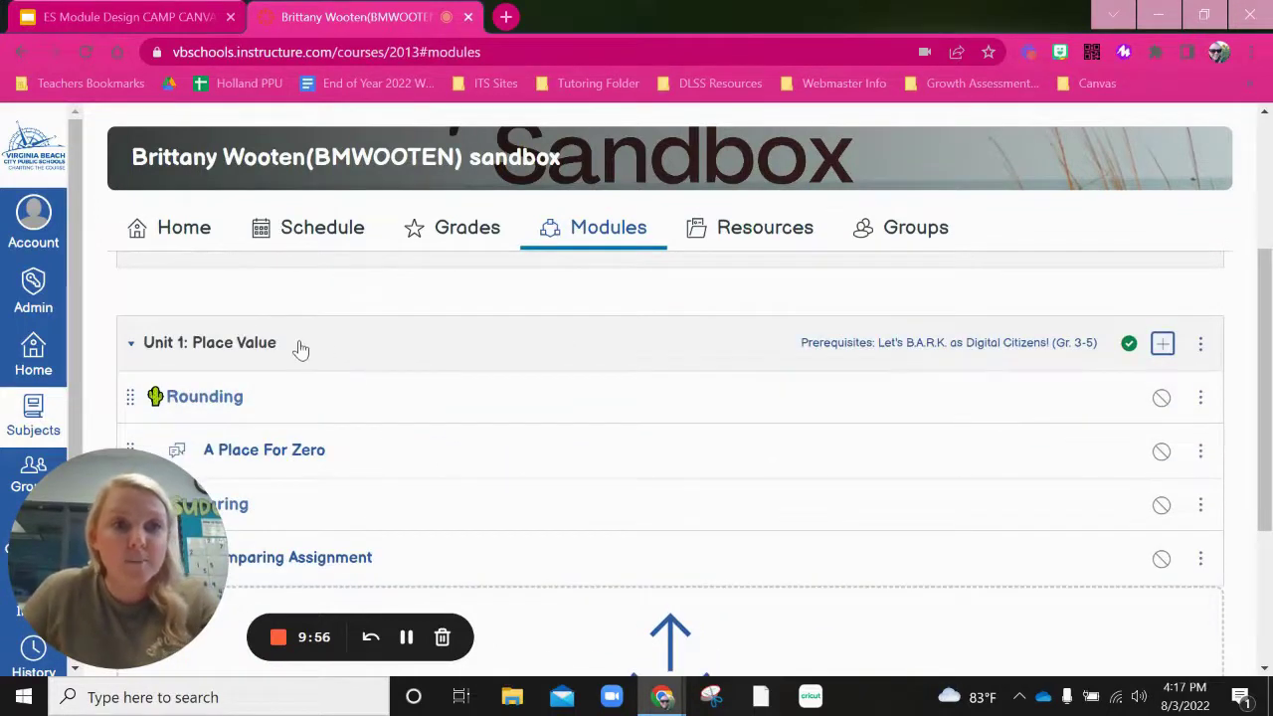
pyautogui.scroll(-2, 189, 388)
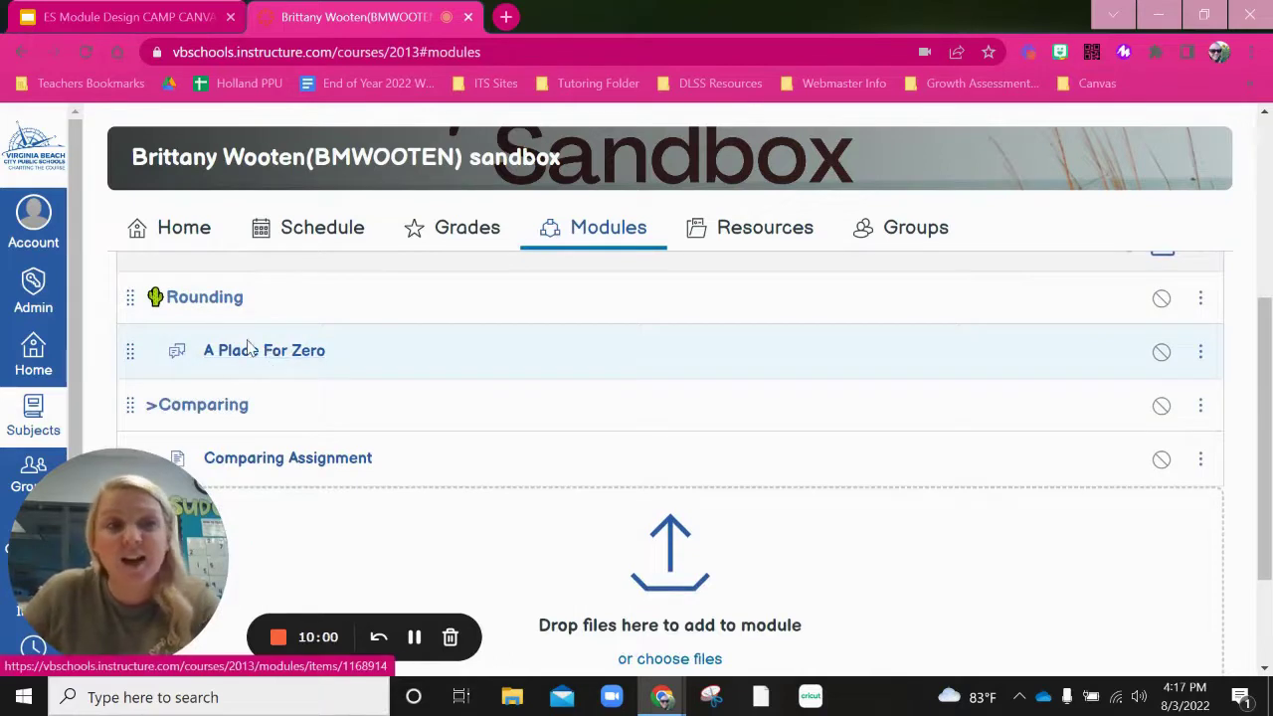
# Step: Add the existing assignment "Comparing Numbers Practice" to the "Unit 1: Place Value" module, indented 2 levels
pyautogui.scroll(2, 1095, 417)
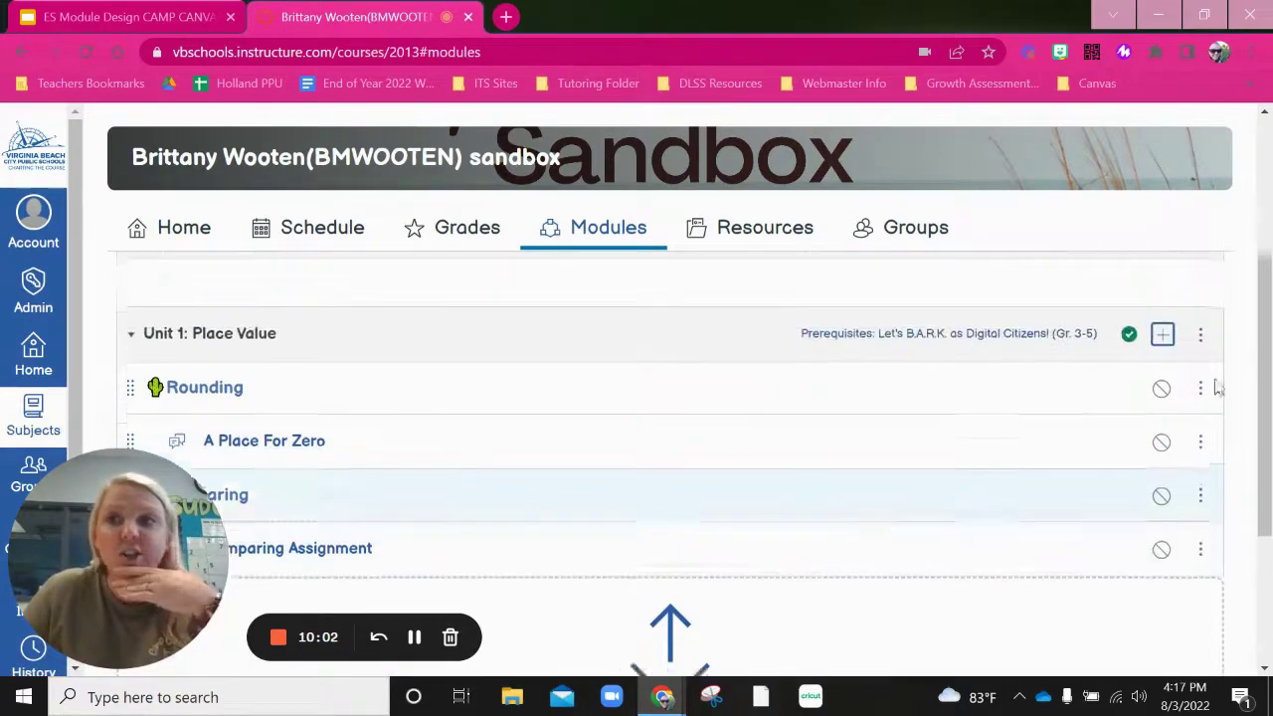
pyautogui.click(1162, 343)
pyautogui.click(374, 229)
pyautogui.click(373, 257)
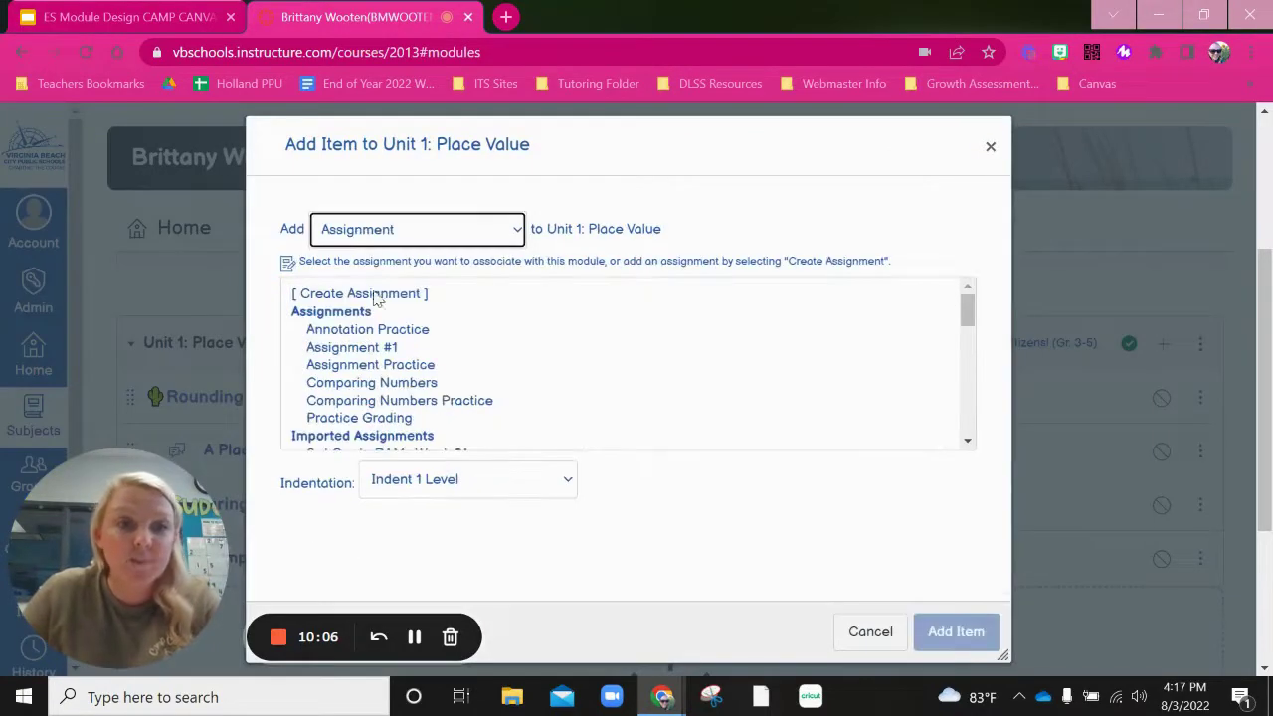
pyautogui.click(443, 402)
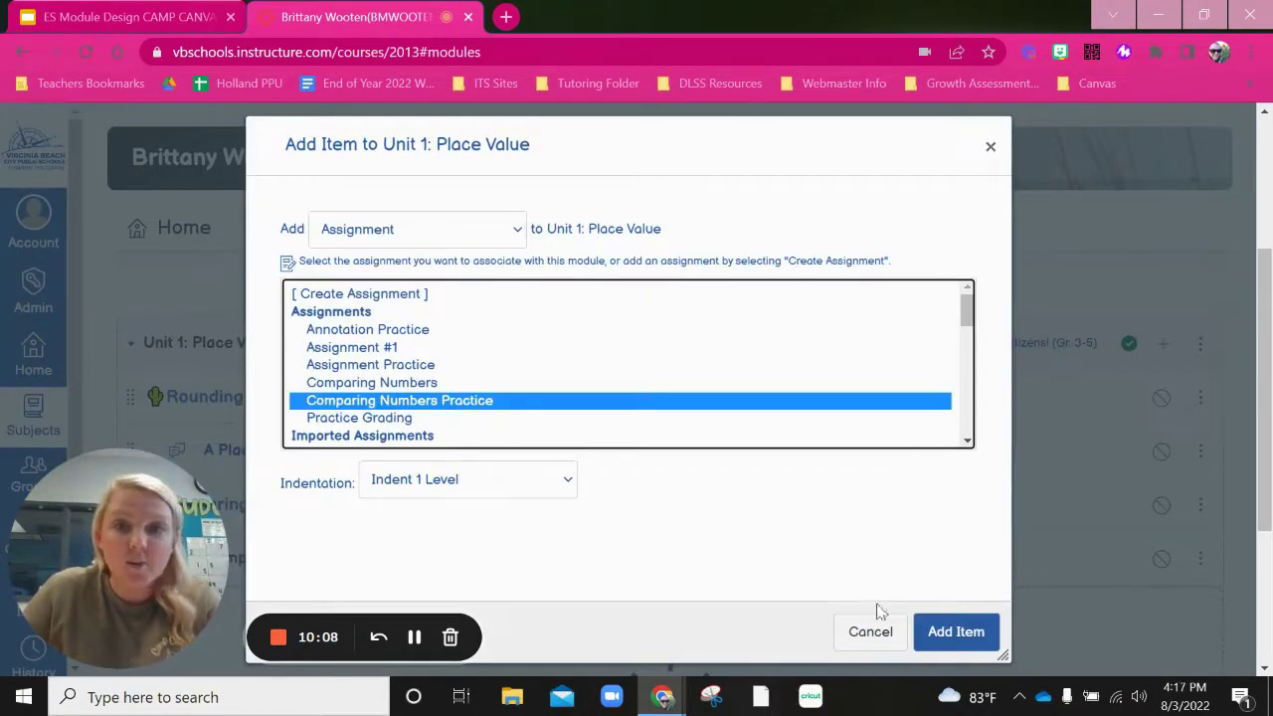
pyautogui.click(510, 481)
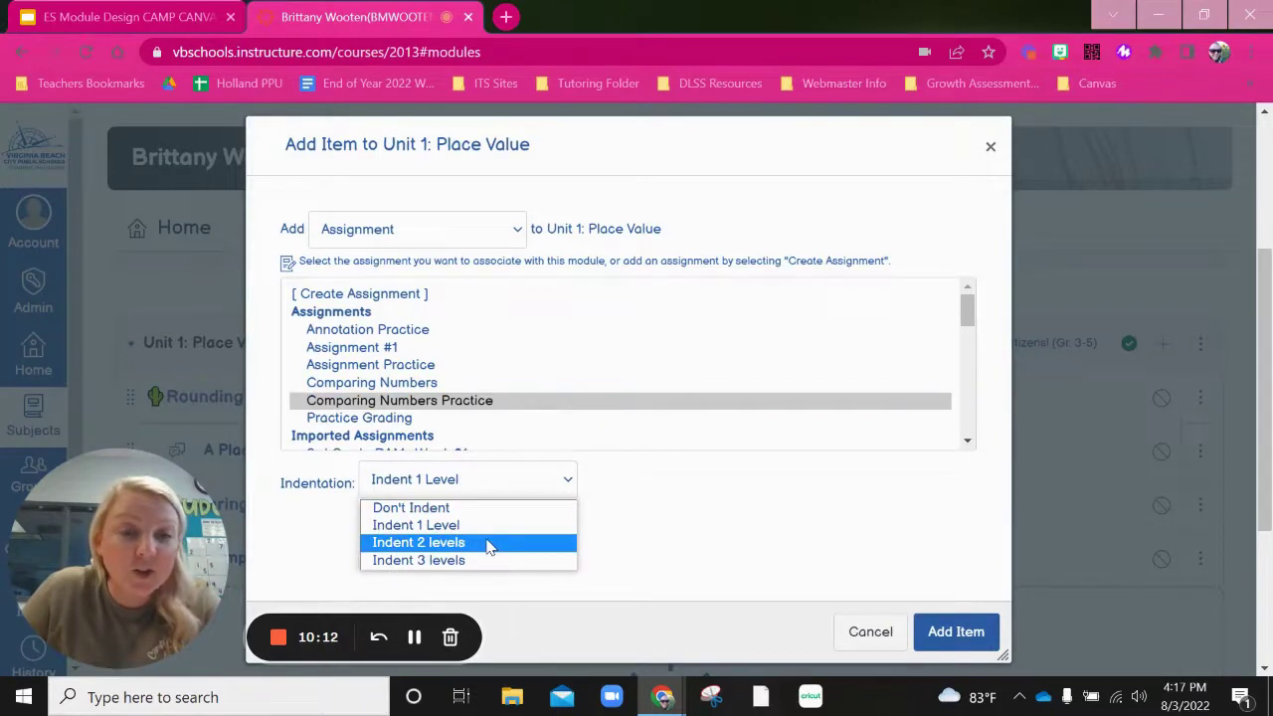
pyautogui.click(488, 546)
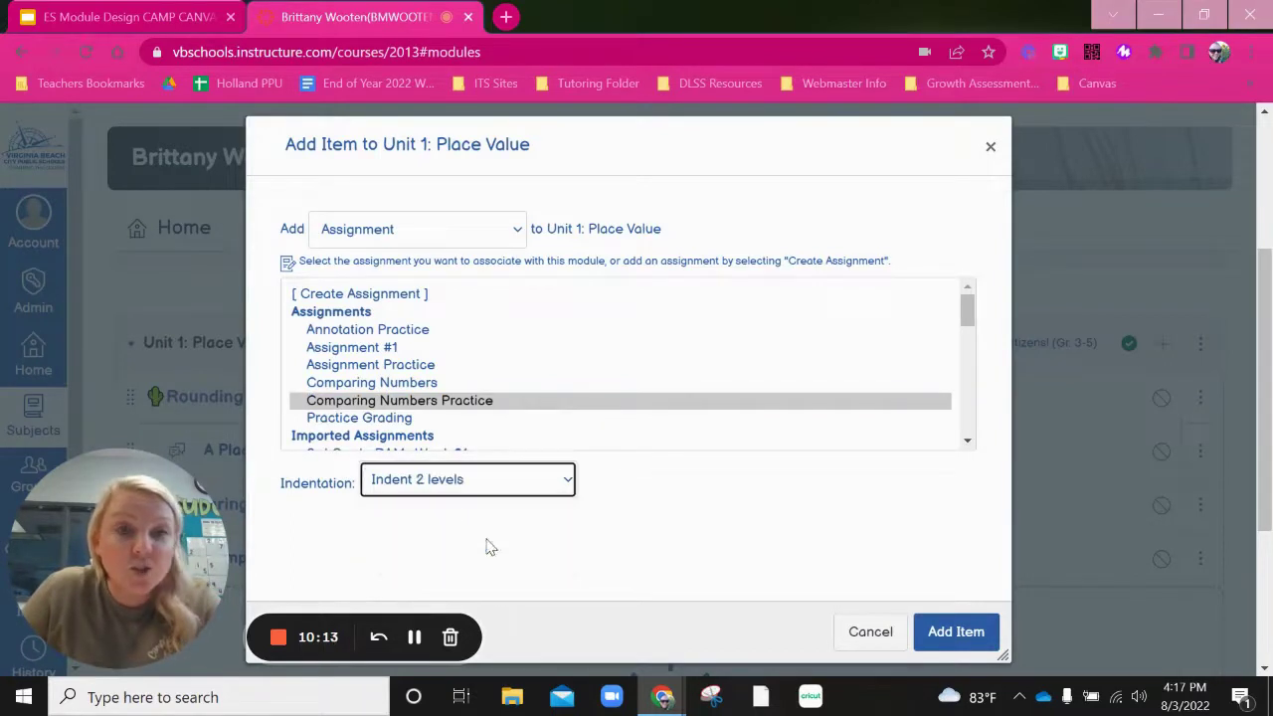
pyautogui.click(955, 633)
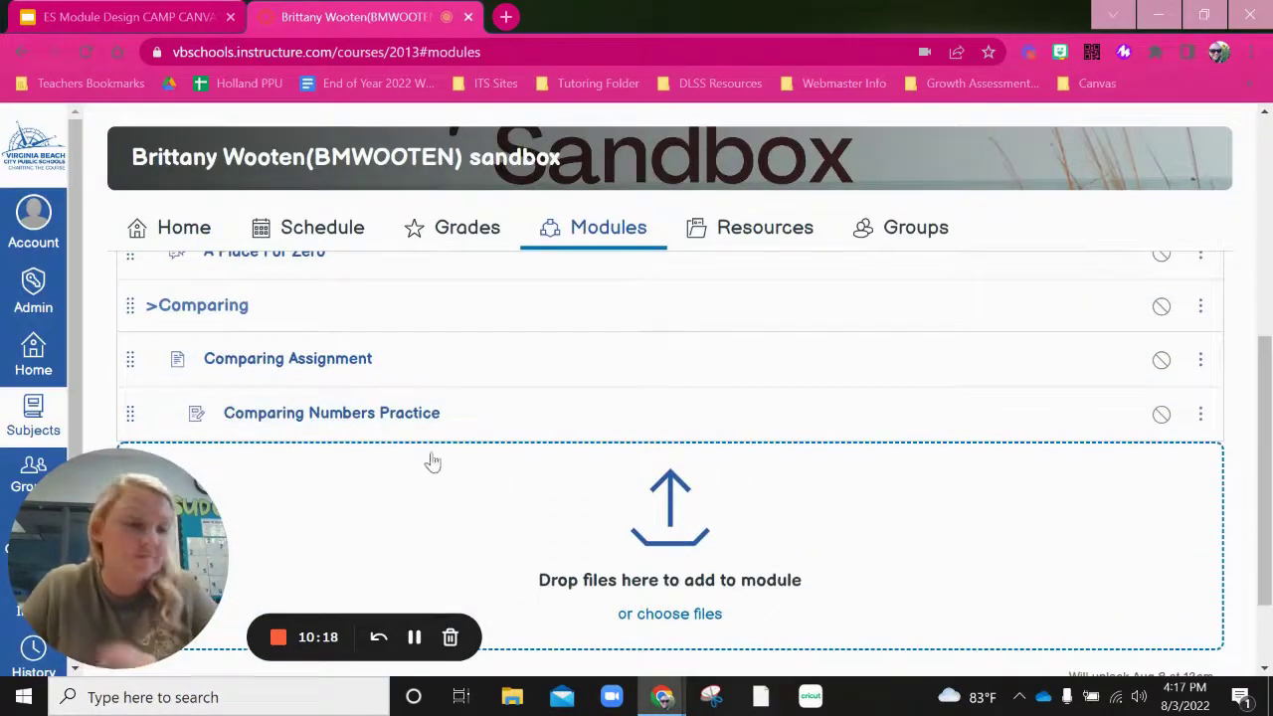
pyautogui.scroll(2, 619, 429)
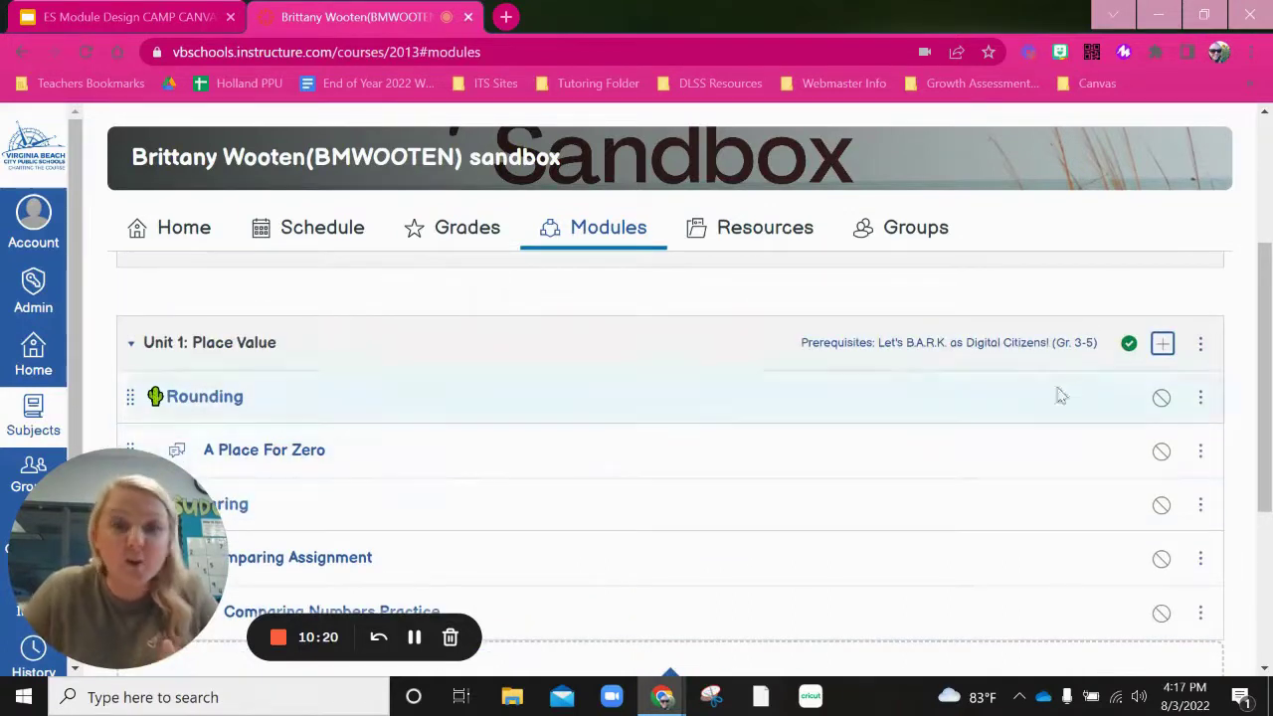
pyautogui.click(1201, 348)
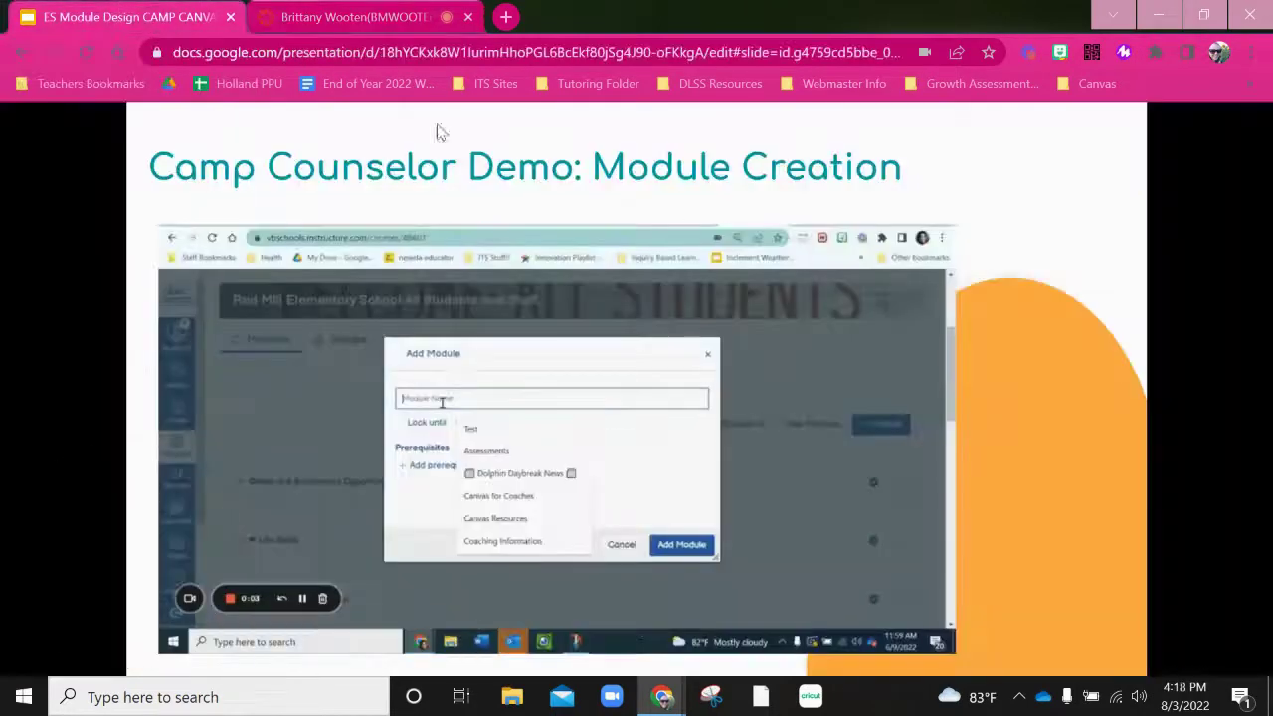
# Step: Switch to the Google Slides presentation and advance through the "Your Turn!" slide to the "Thanks!" slide
pyautogui.click(117, 17)
pyautogui.press('Right')
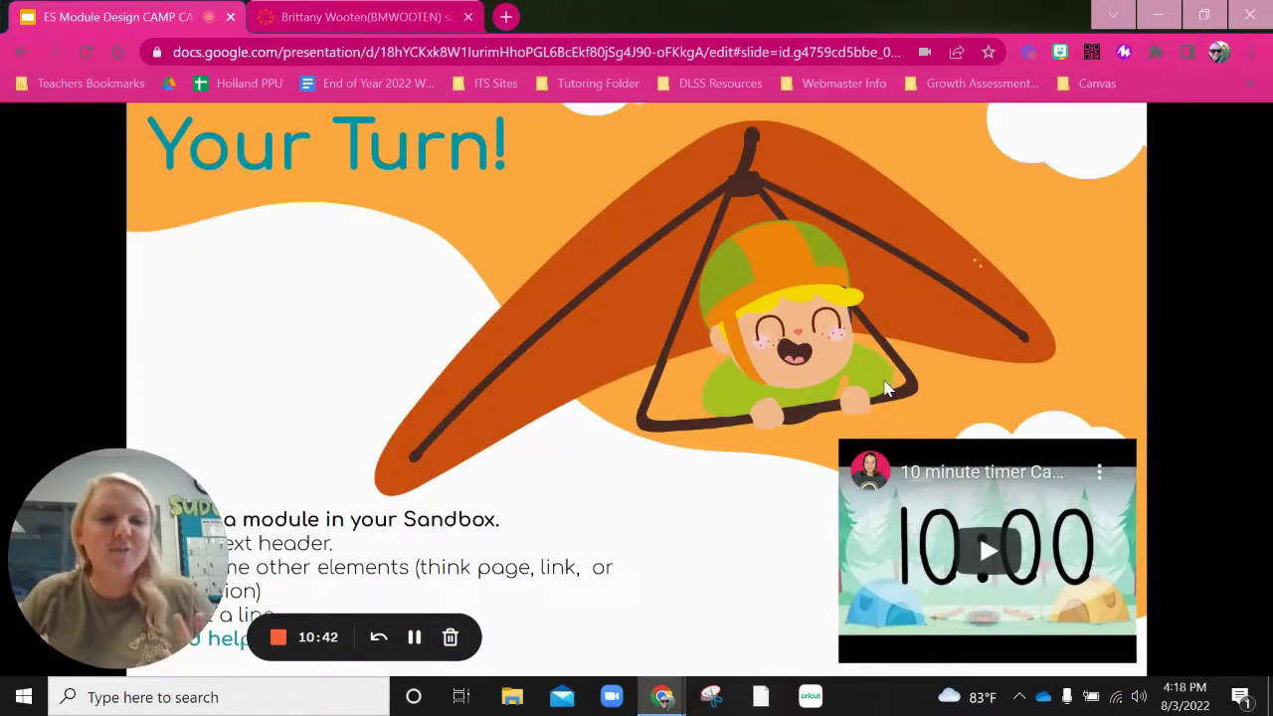
pyautogui.moveTo(134, 475); pyautogui.dragTo(1170, 140)
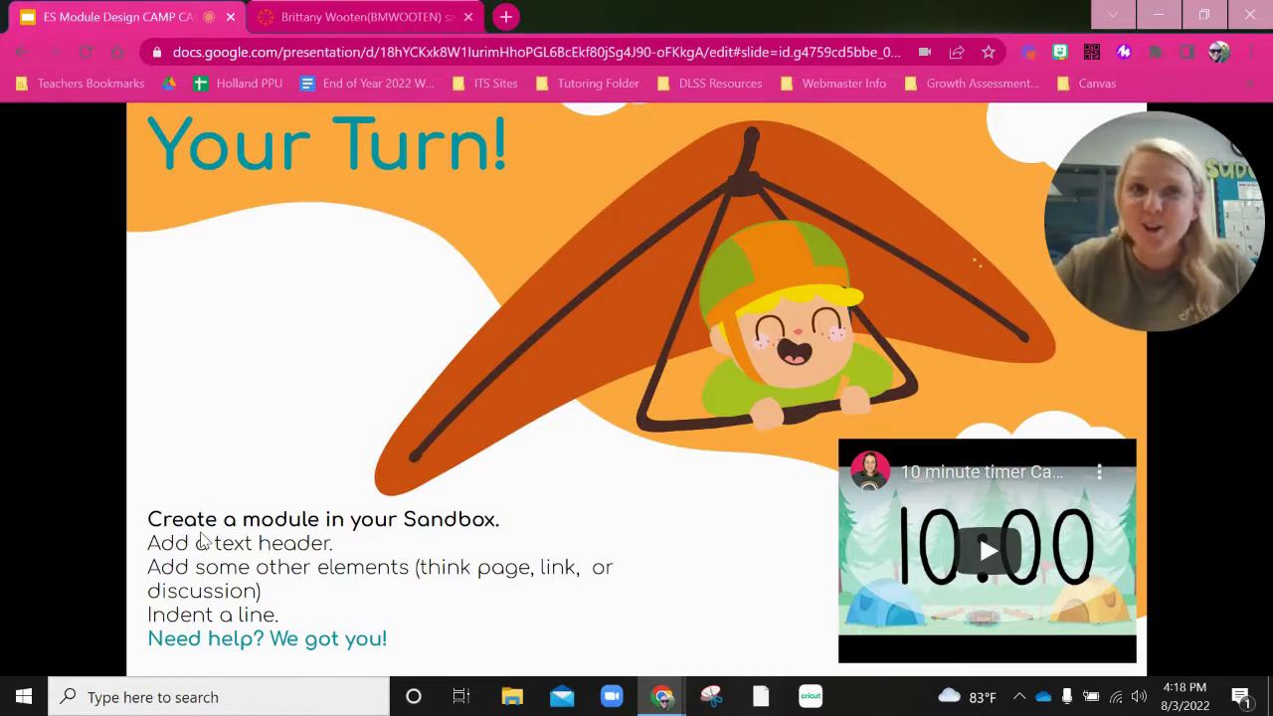
pyautogui.click(839, 366)
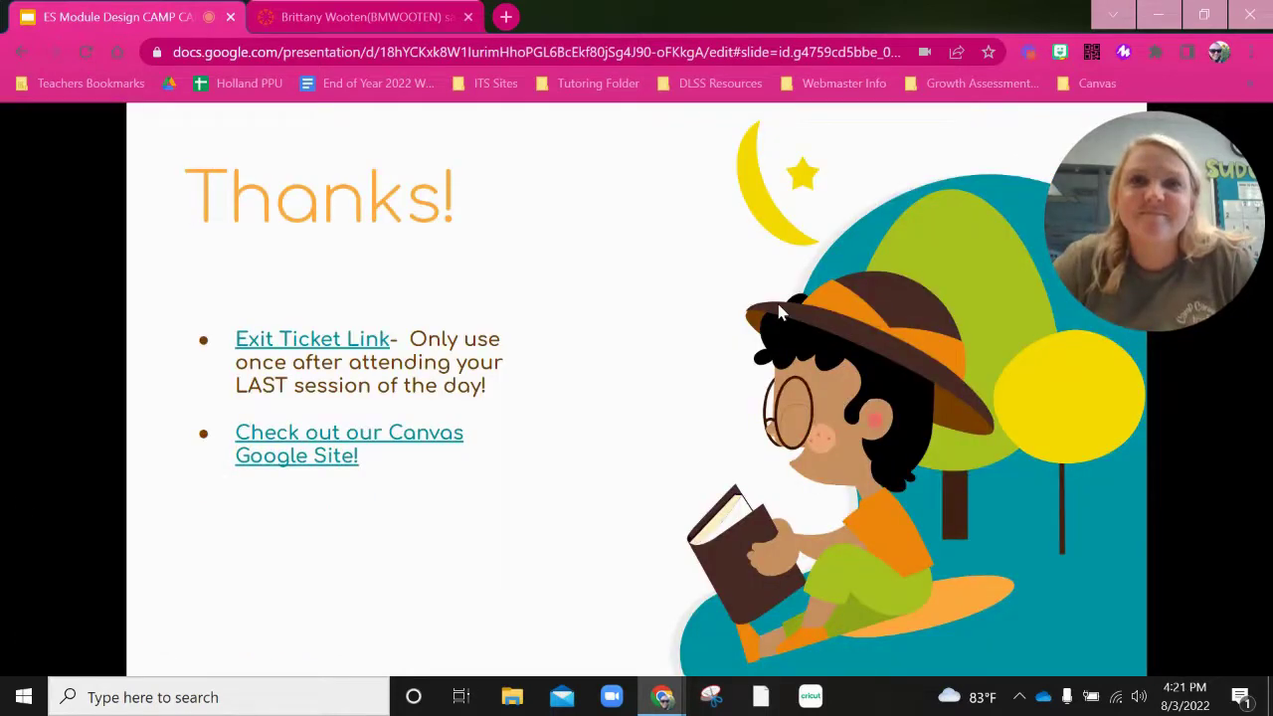